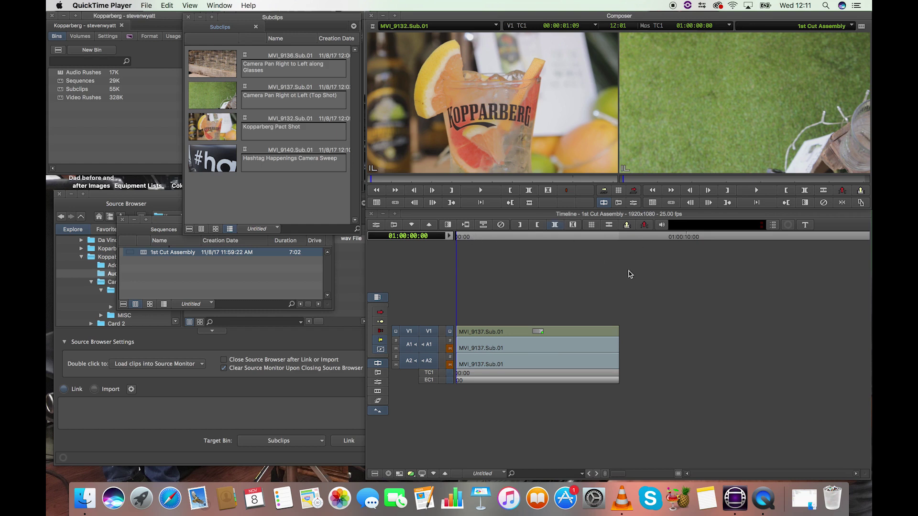
Play back the 1st Cut Assembly sequence from its beginning
left_click(471, 240)
key("space")
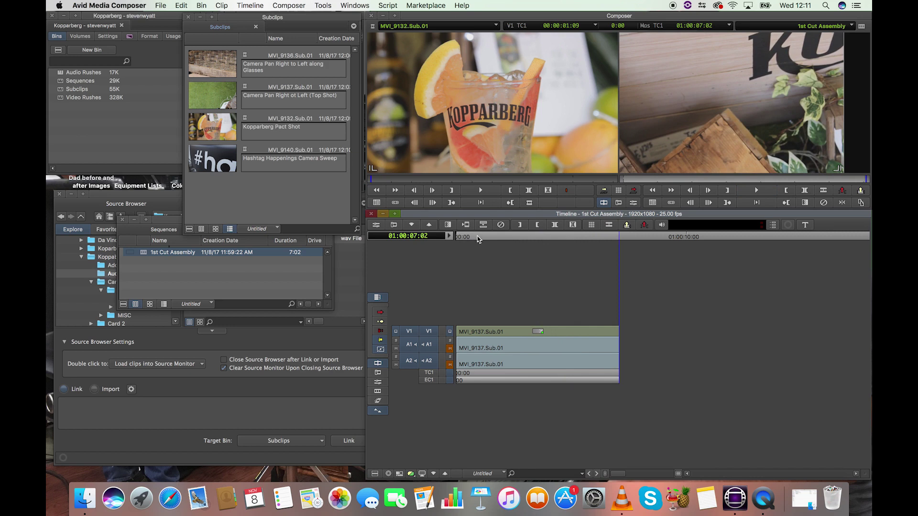
left_click(455, 241)
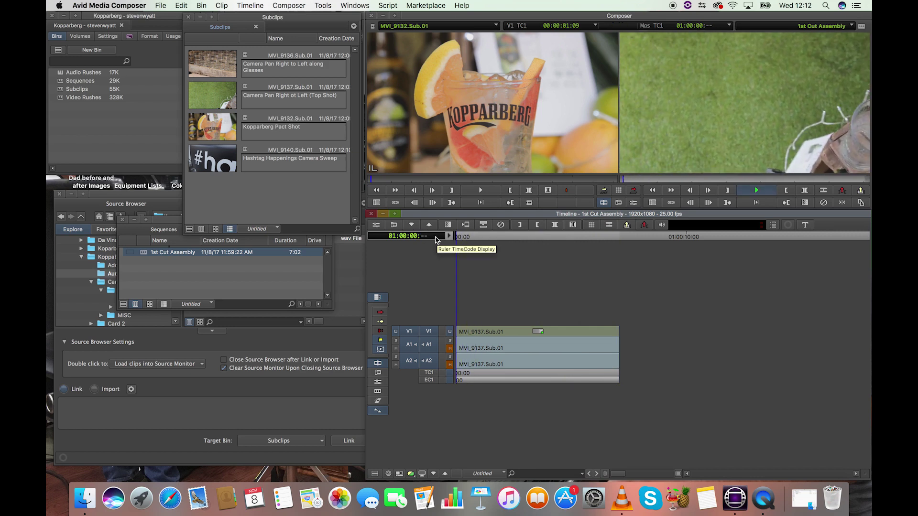
key("space")
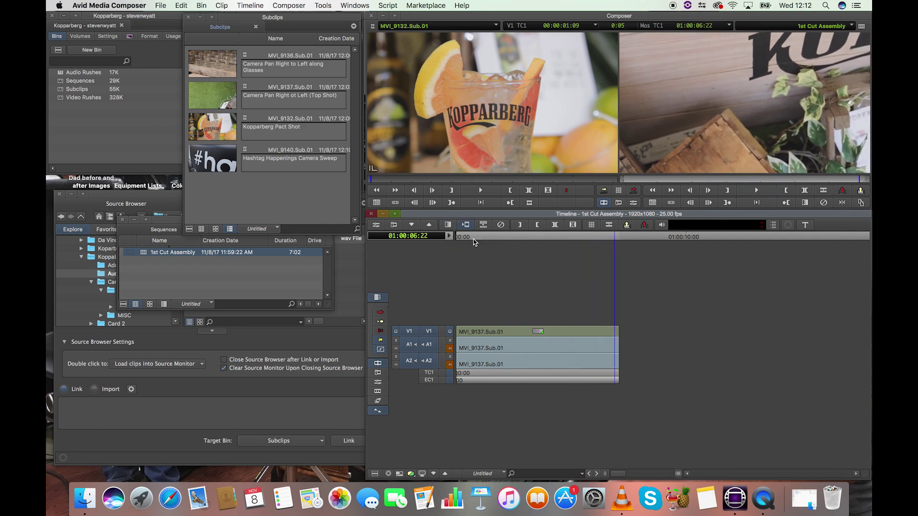
Load the subclip MVI_9136.Sub.01 from the Subclips bin into the source monitor, parked at its start
left_click(269, 215)
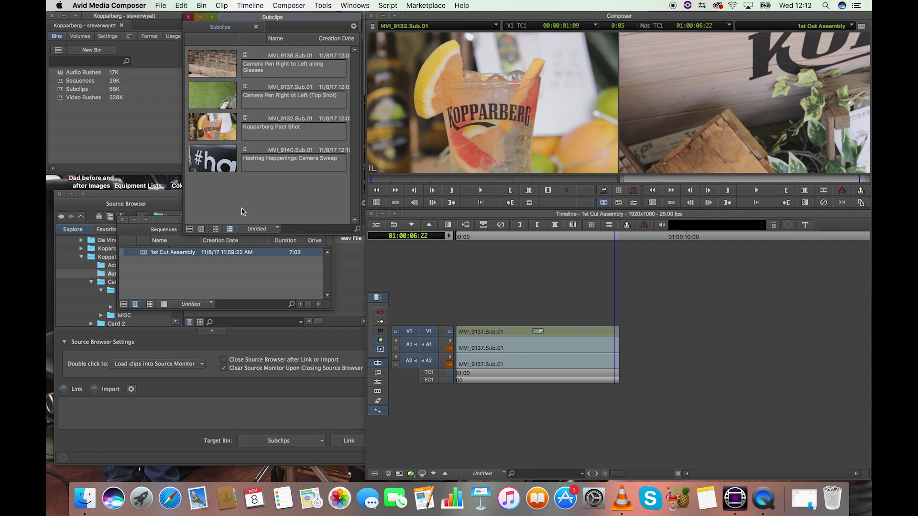
left_click_drag(295, 12, 283, 16)
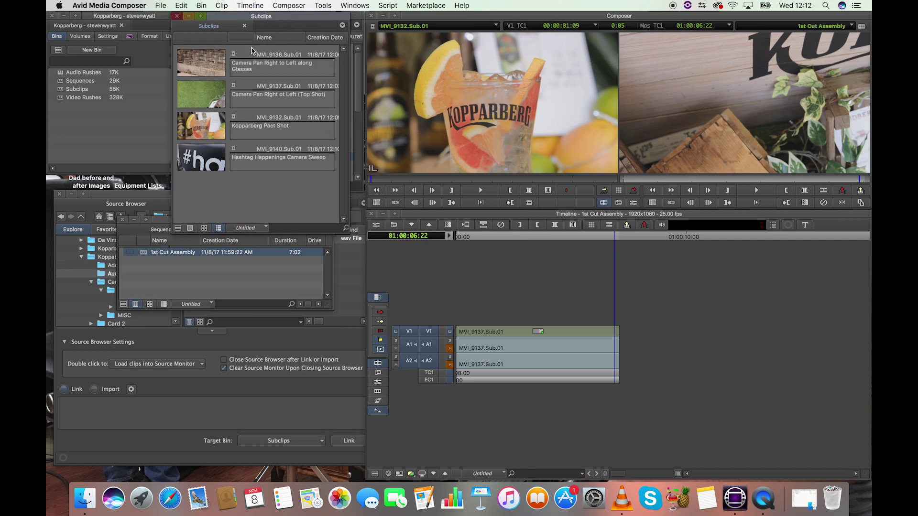
double_click(215, 57)
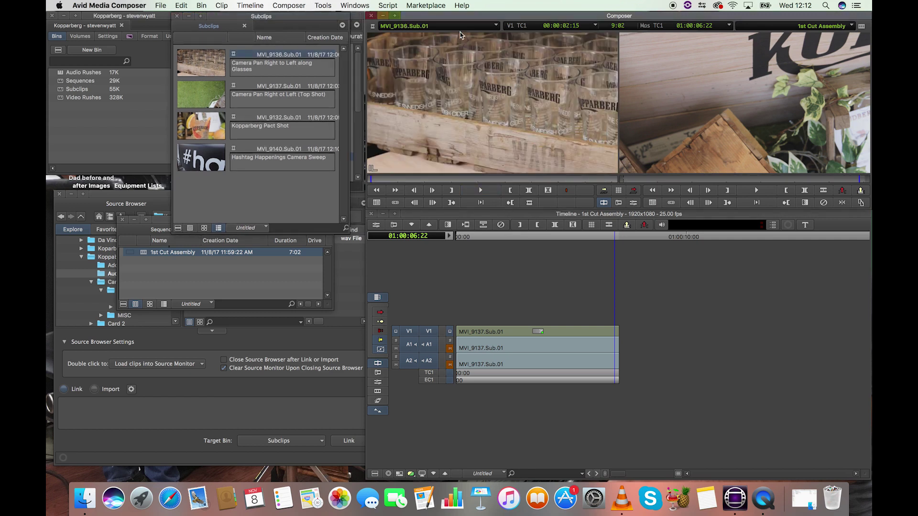
mouse_move(375, 180)
left_mouse_down()
mouse_move(570, 180)
mouse_move(371, 181)
left_mouse_up()
Try overwriting the sequence with MVI_9136.Sub.01 from 01:00:02:06, check the frames before the cut, and undo the edit
left_click_drag(492, 120, 510, 347)
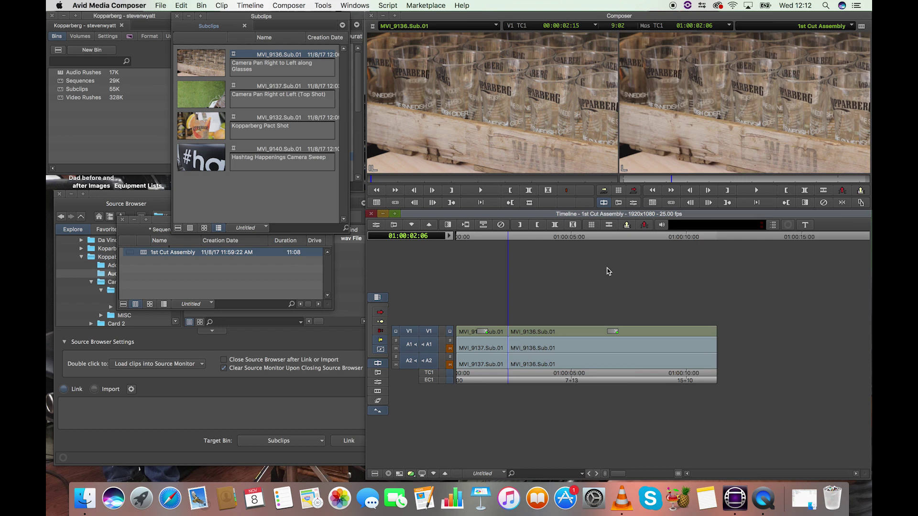
mouse_move(494, 237)
left_mouse_down()
mouse_move(461, 241)
mouse_move(507, 243)
left_mouse_up()
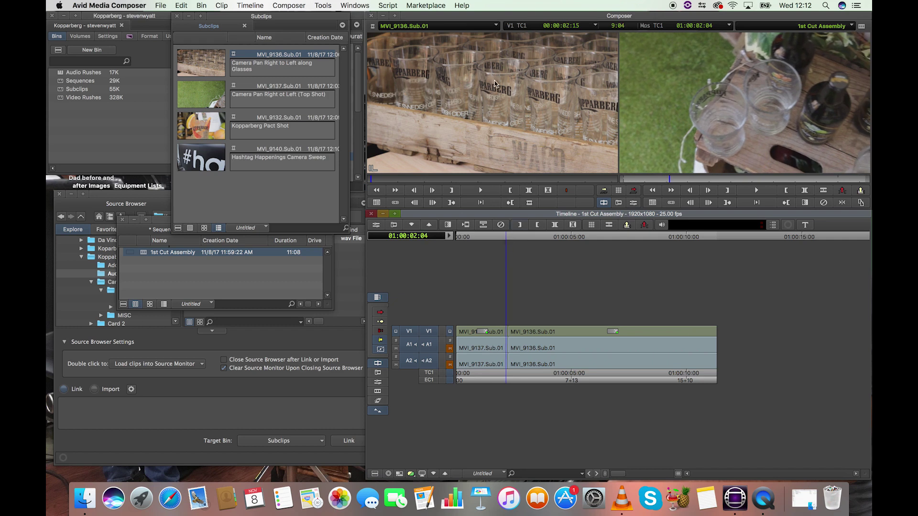
mouse_move(509, 243)
left_mouse_down()
mouse_move(455, 242)
mouse_move(505, 244)
left_mouse_up()
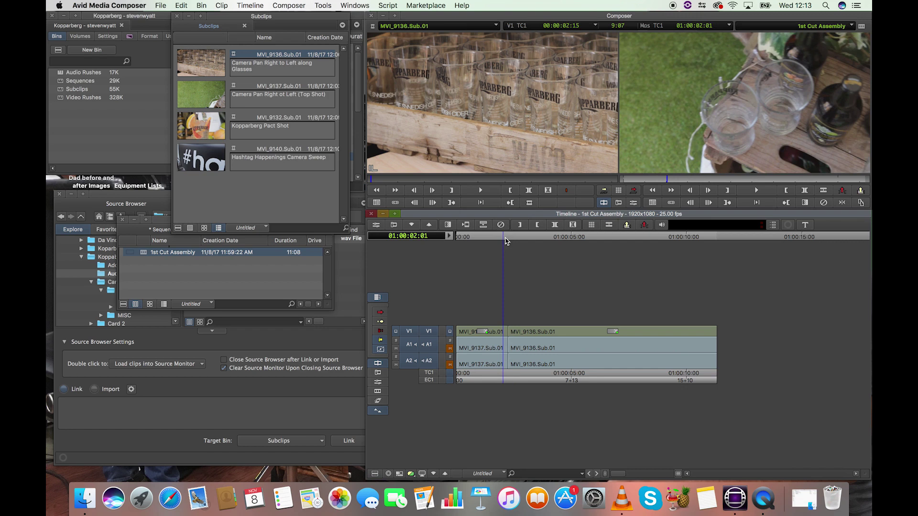
key("super+z")
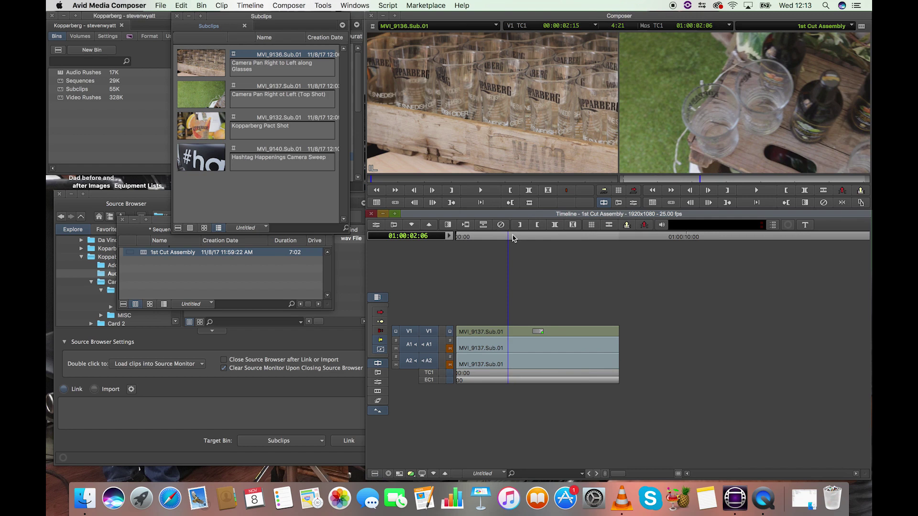
Park the sequence playhead at 01:00:02:17 and the MVI_9136.Sub.01 source clip at 00:00:03:22
left_click_drag(512, 237, 465, 246)
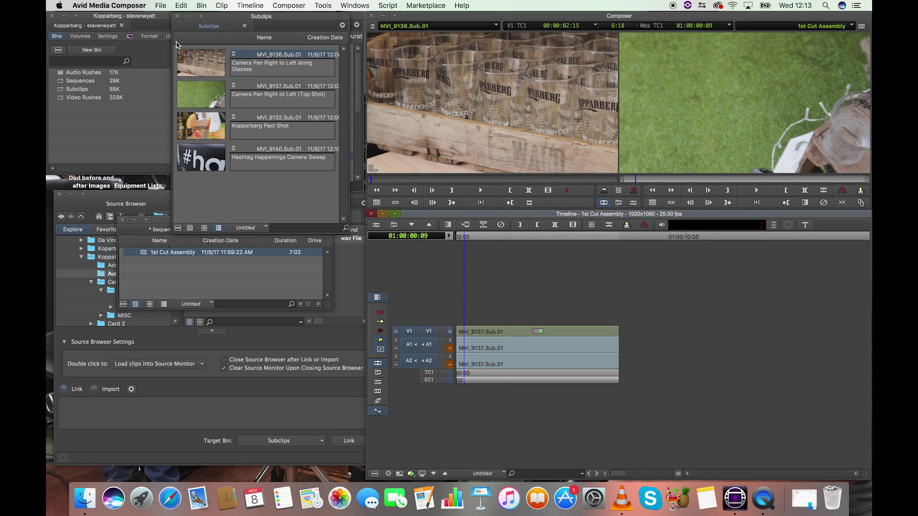
left_click(501, 243)
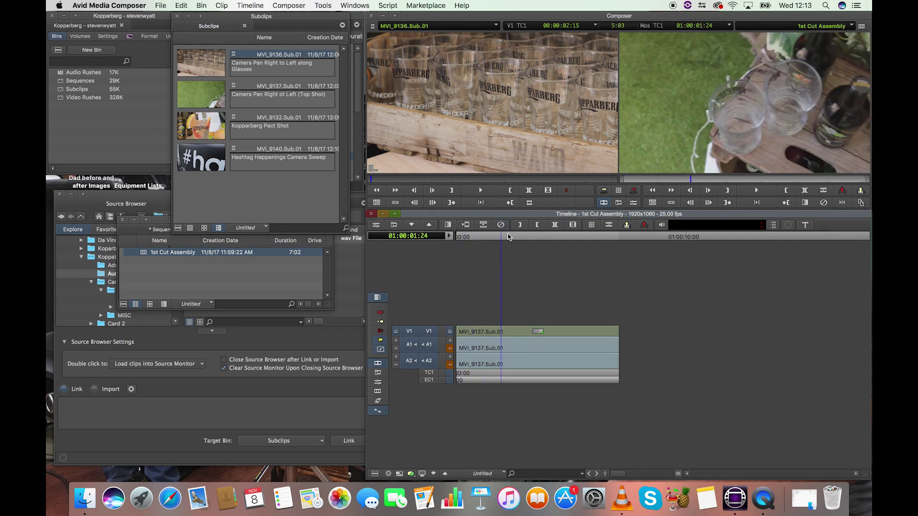
left_click_drag(503, 238, 516, 239)
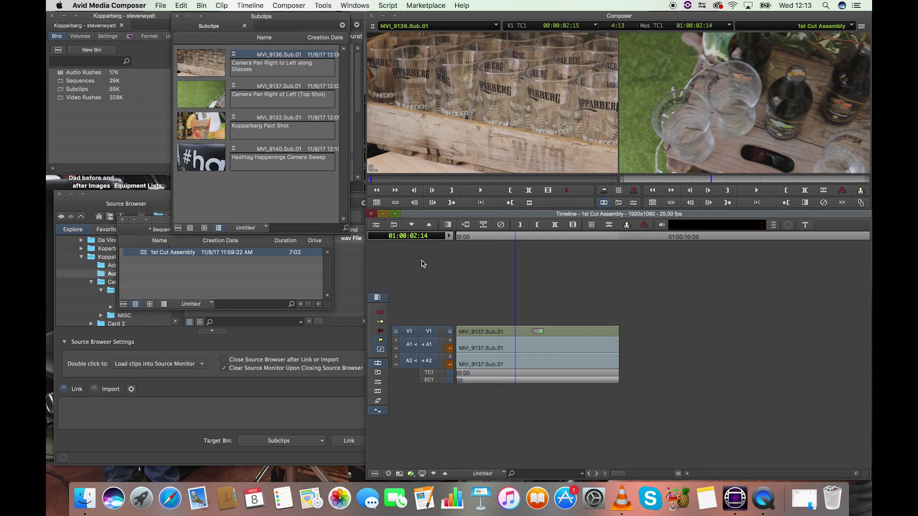
left_click_drag(389, 179, 405, 179)
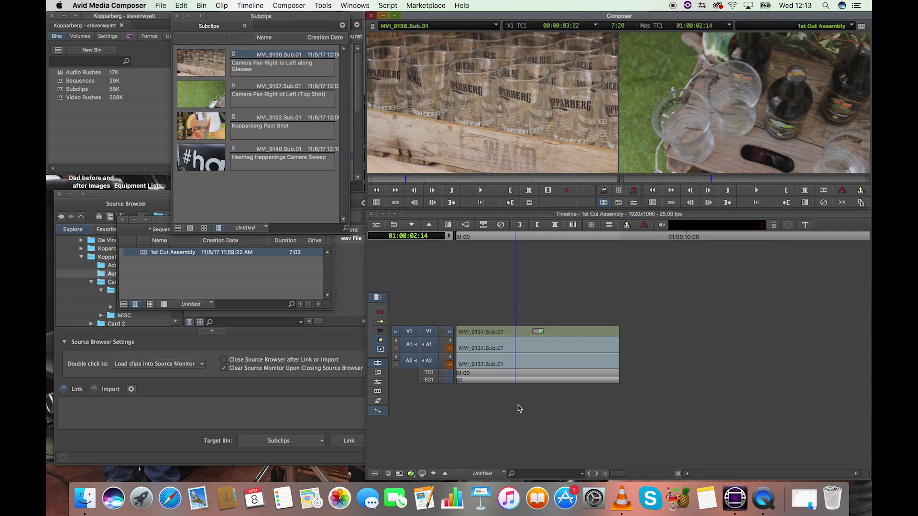
mouse_move(525, 241)
left_mouse_down()
mouse_move(460, 241)
mouse_move(603, 242)
mouse_move(519, 241)
left_mouse_up()
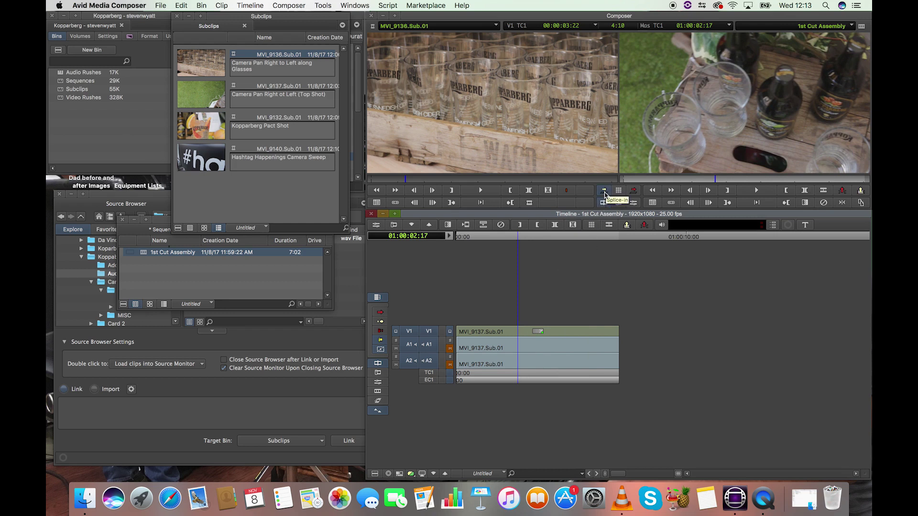
Try splicing MVI_9136.Sub.01 into the sequence at 01:00:02:17, compare the split MVI_9137.Sub.01 parts on both sides, and undo the splice
left_click(605, 192)
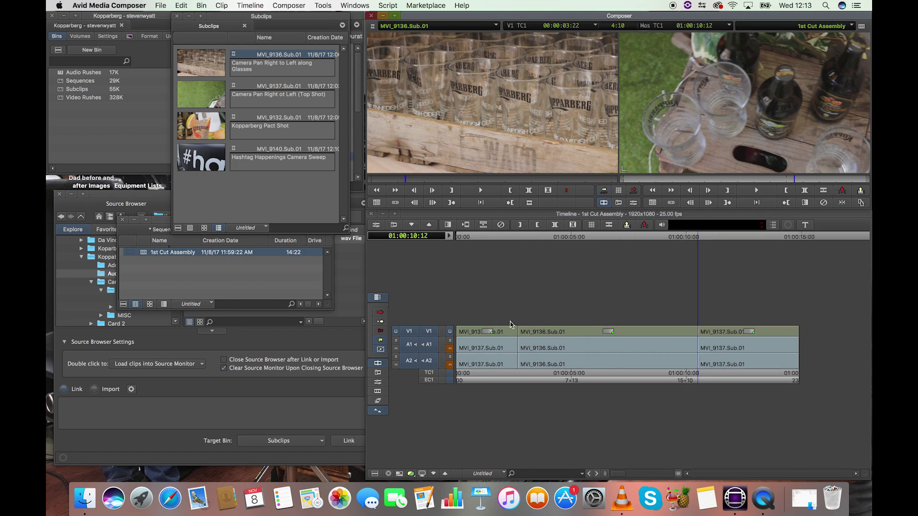
key("super+z")
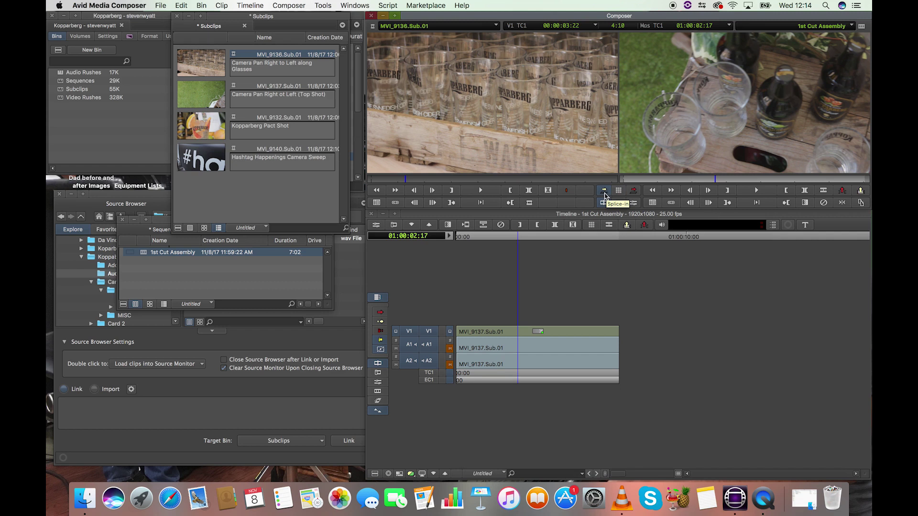
left_click(604, 191)
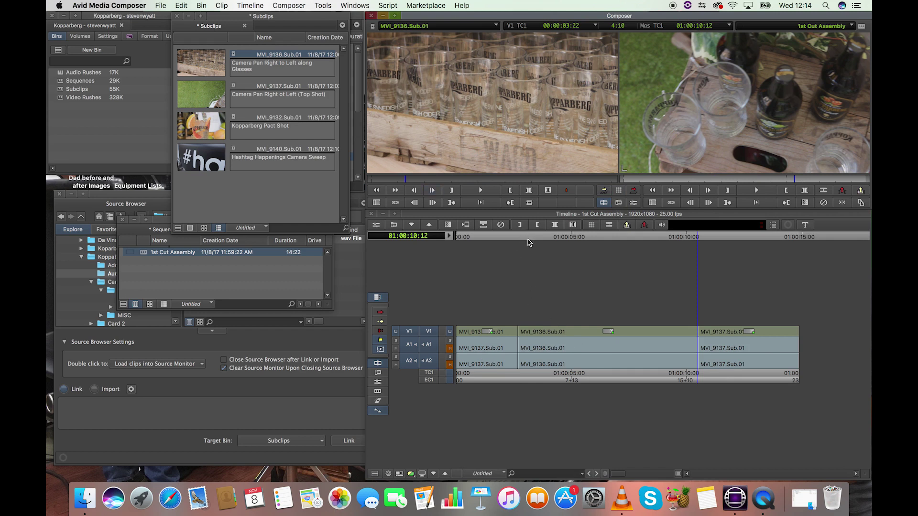
left_click(507, 242)
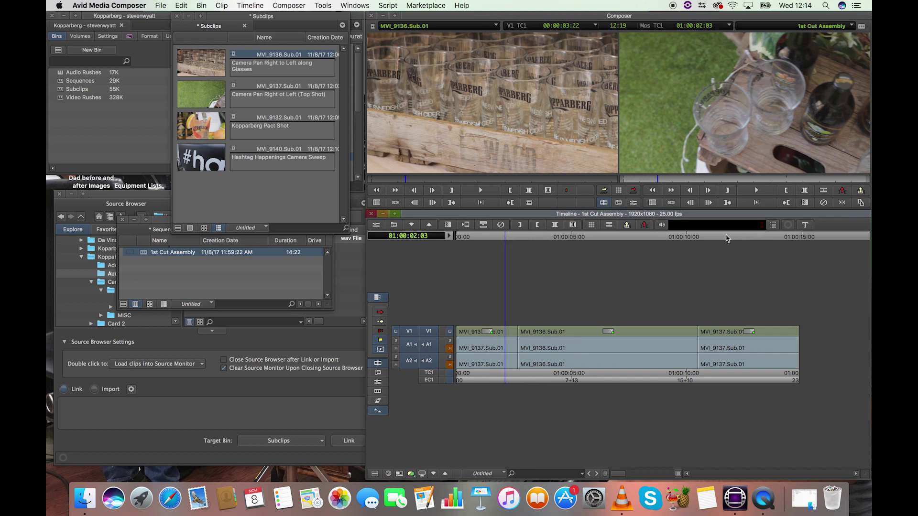
left_click(726, 238)
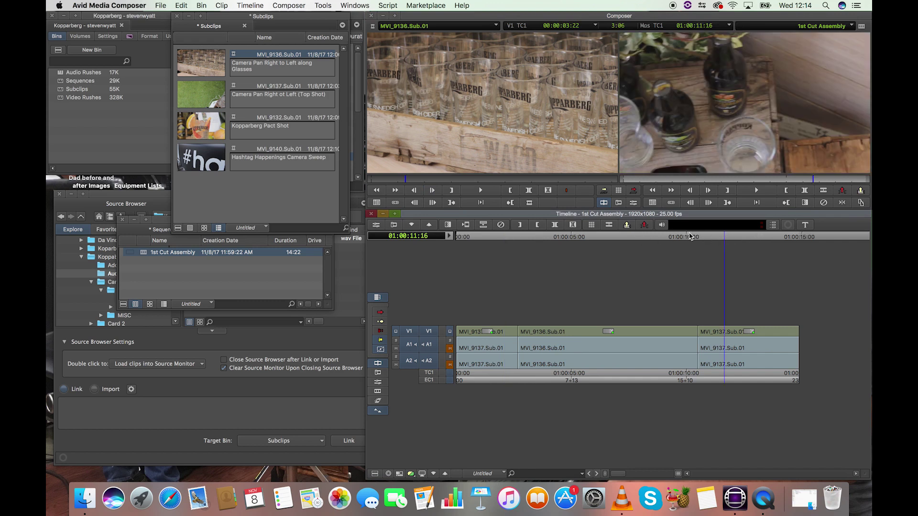
left_click(507, 240)
left_click_drag(508, 239, 510, 242)
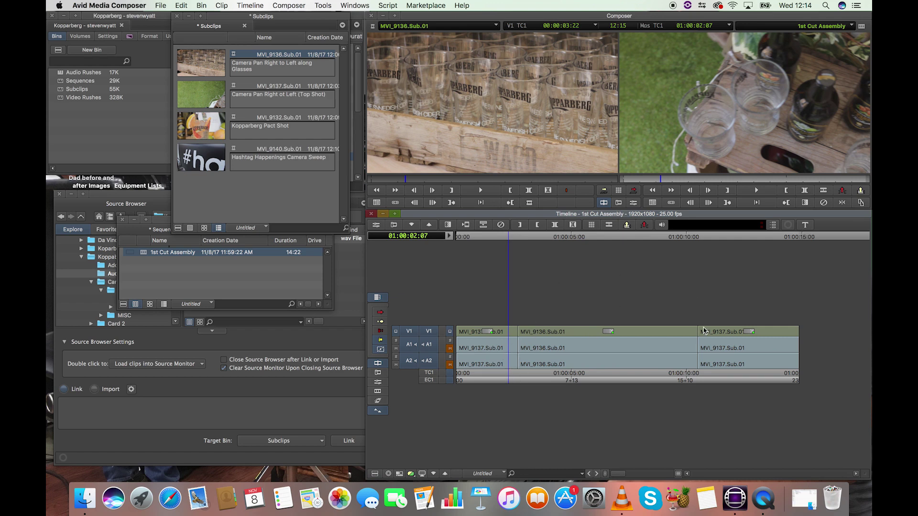
mouse_move(703, 240)
left_mouse_down()
mouse_move(695, 240)
mouse_move(719, 240)
left_mouse_up()
left_click(508, 239)
key("Left")
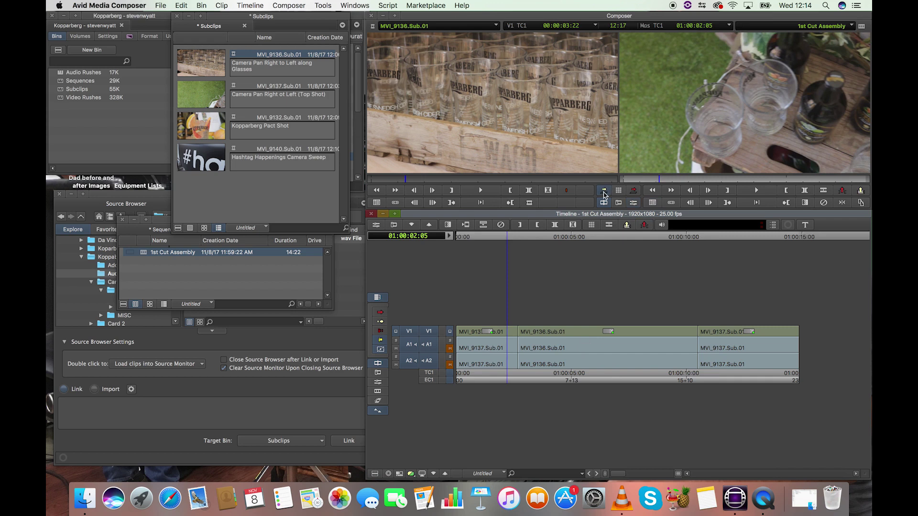
left_click(604, 191)
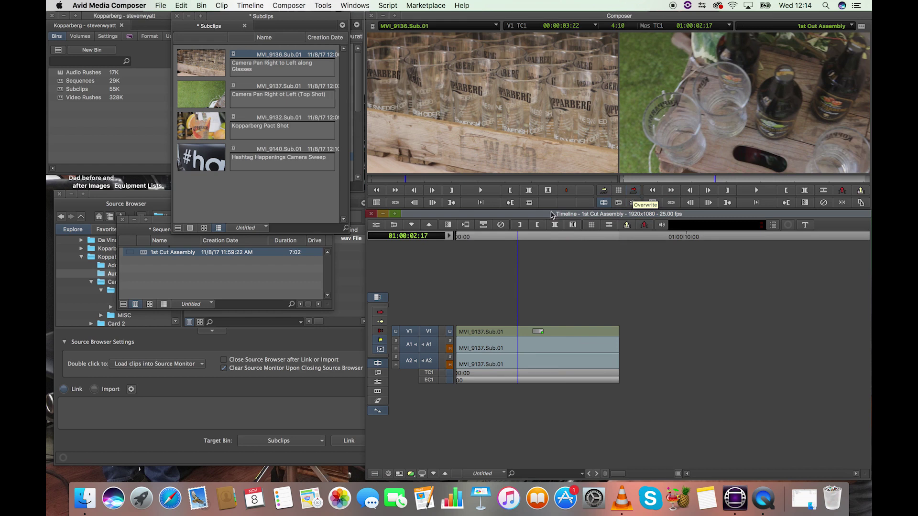
Try overwriting the sequence with MVI_9136.Sub.01 at 01:00:02:17 and at 01:00:01:04, undoing each edit
left_click(632, 191)
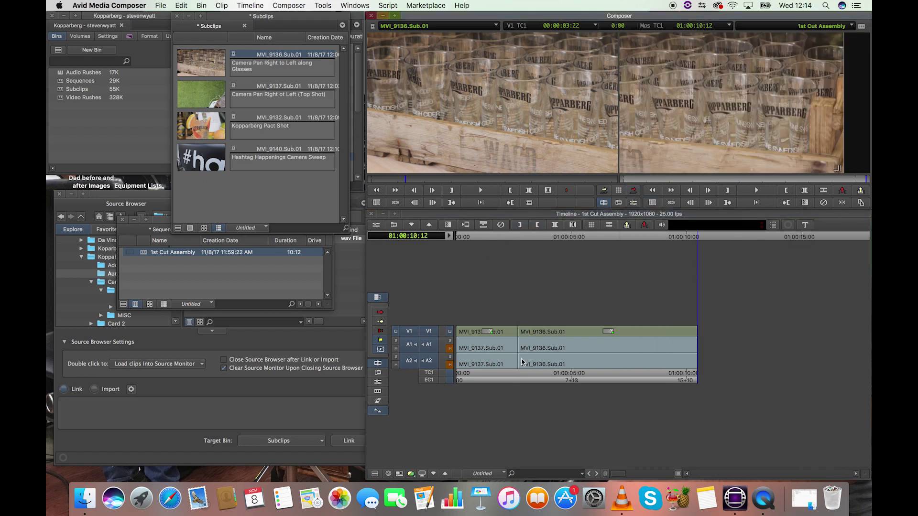
key("super+z")
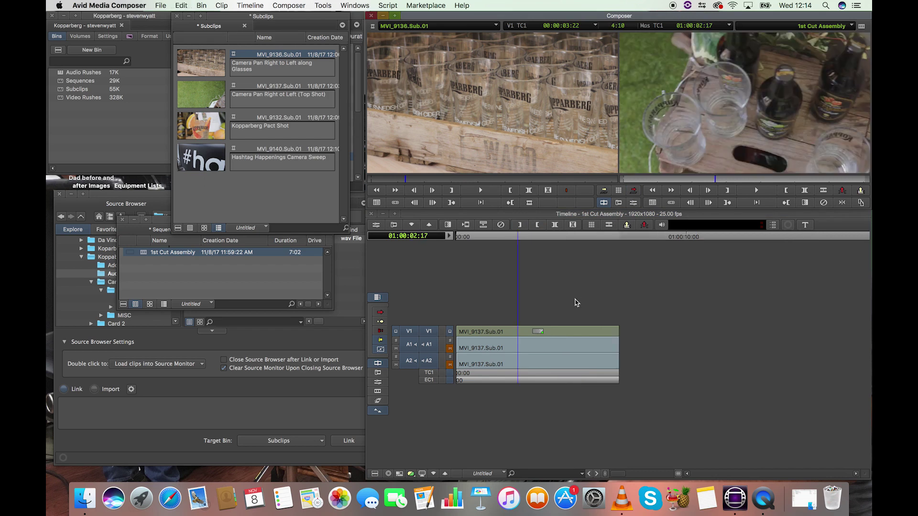
left_click_drag(565, 294, 484, 349)
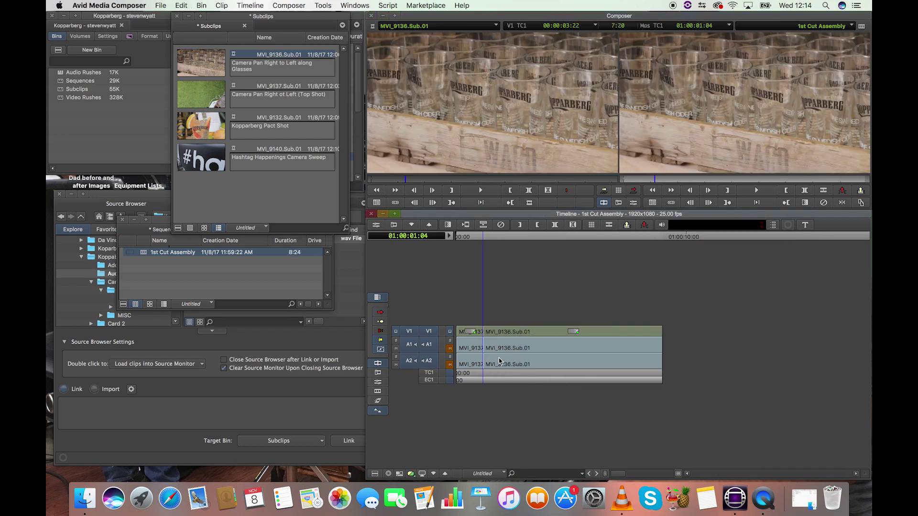
key("super+z")
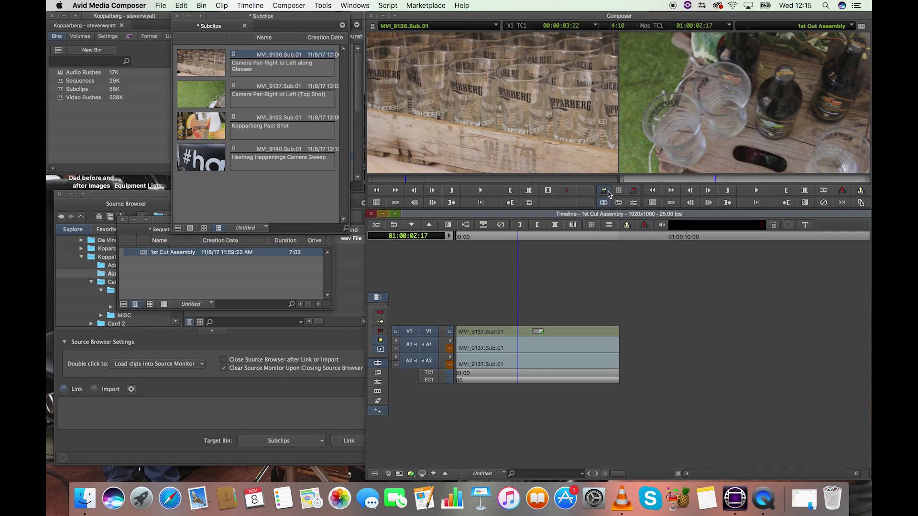
left_click(634, 191)
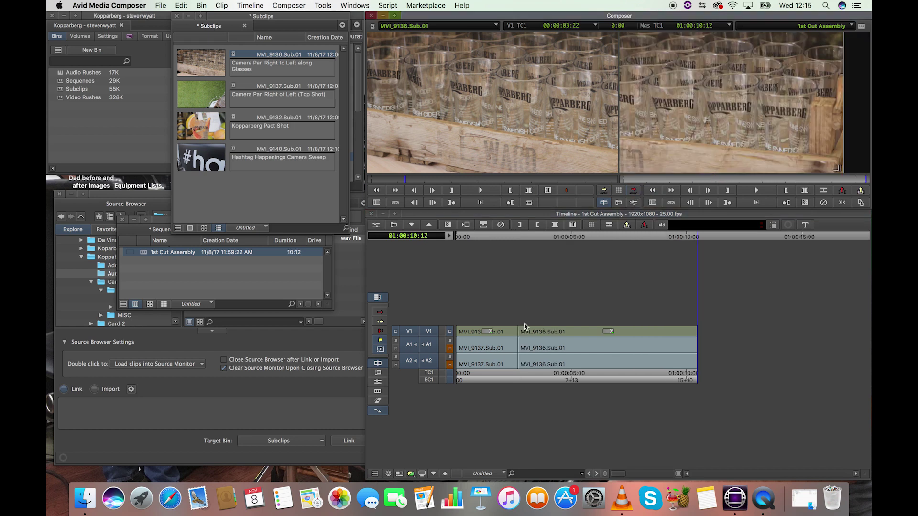
key("super+z")
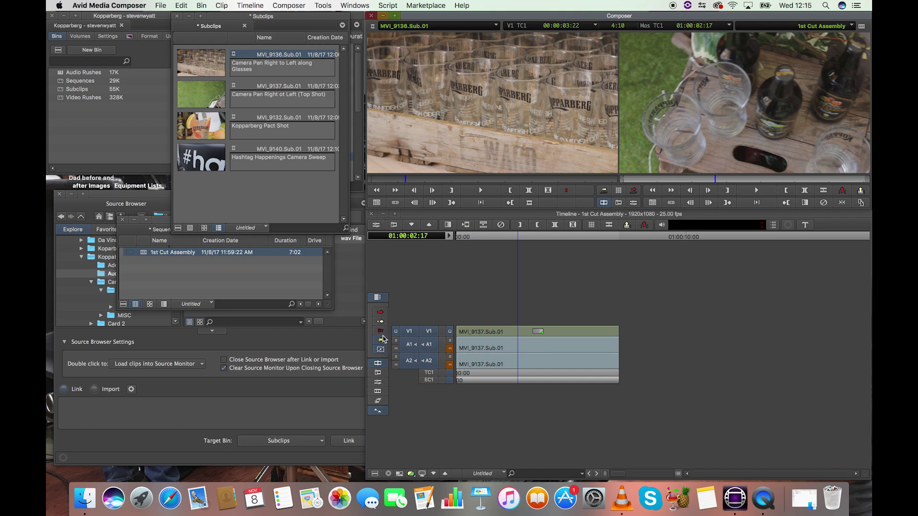
Play the second half of MVI_9137.Sub.01 in the sequence and park the playhead at 01:00:05:20
mouse_move(522, 237)
left_mouse_down()
mouse_move(533, 239)
mouse_move(526, 246)
mouse_move(607, 248)
mouse_move(532, 246)
left_mouse_up()
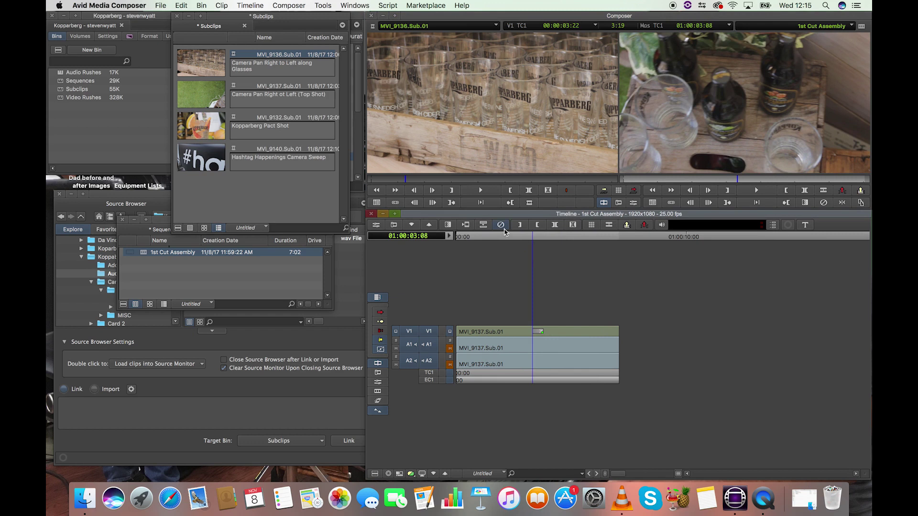
left_click(534, 239)
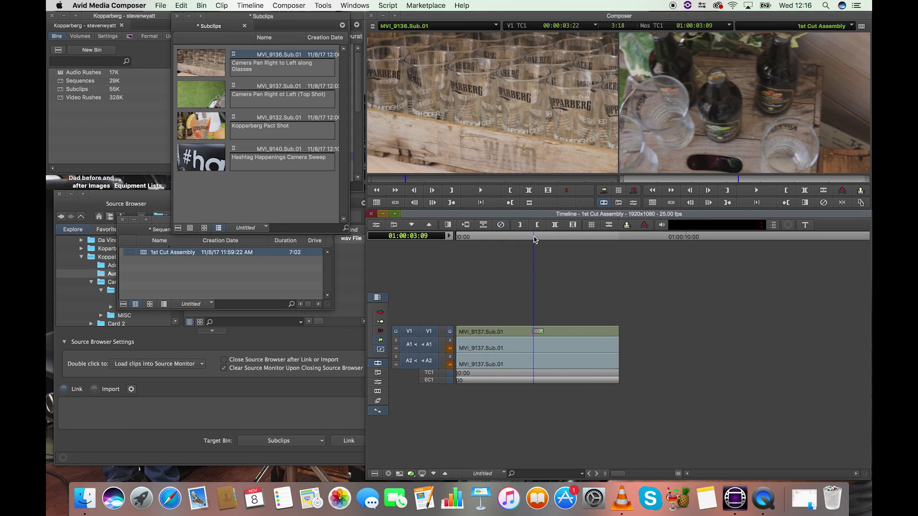
key("space")
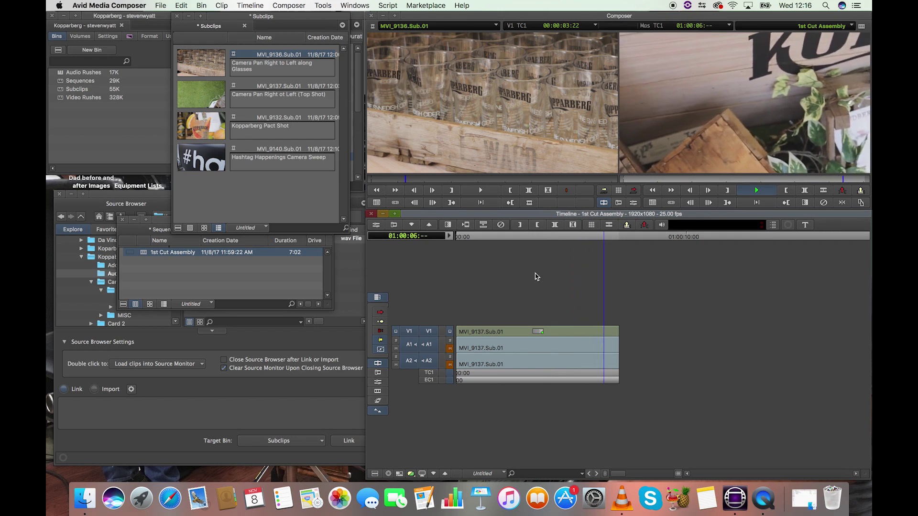
left_click_drag(596, 239, 590, 238)
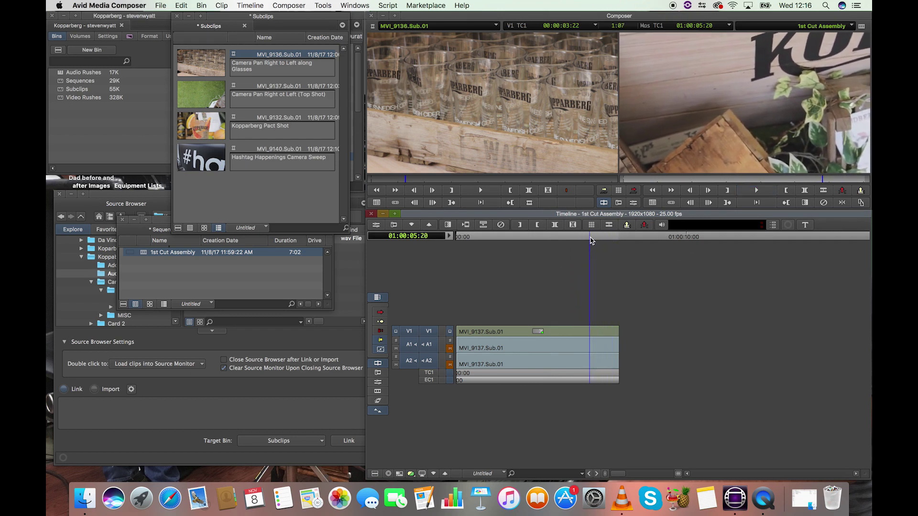
left_click(563, 243)
key("space")
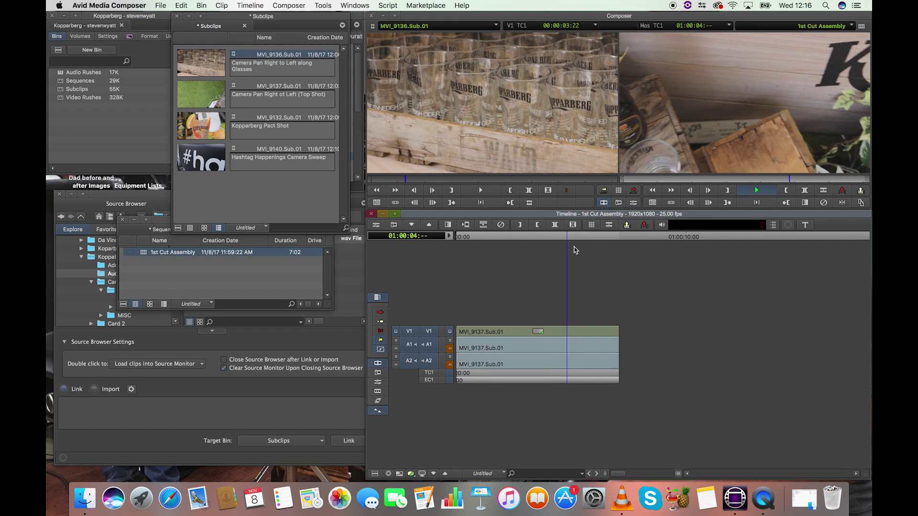
left_click(591, 240)
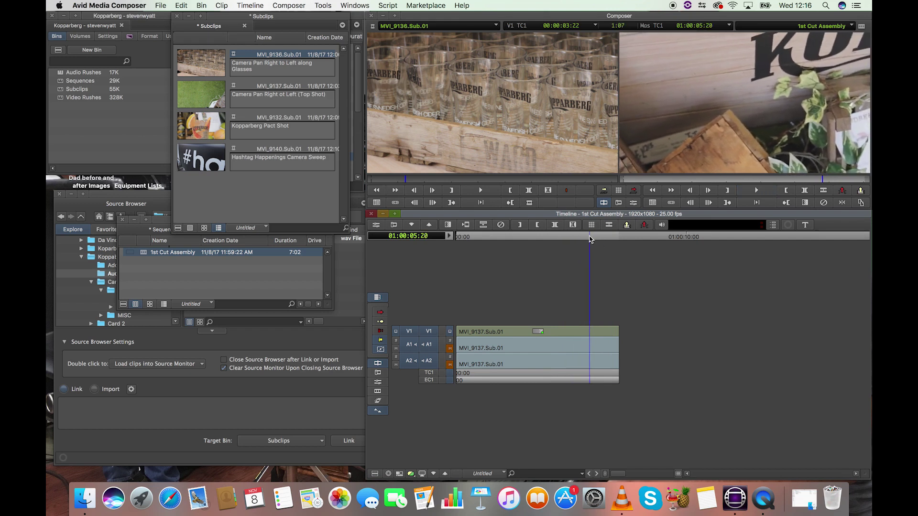
Park the sequence playhead at 01:00:05:16 inside MVI_9137.Sub.01
left_click_drag(591, 239, 586, 240)
Try splicing in and then overwriting with MVI_9136.Sub.01 at 01:00:05:16, playing across the spliced cut and undoing each edit
left_click(605, 191)
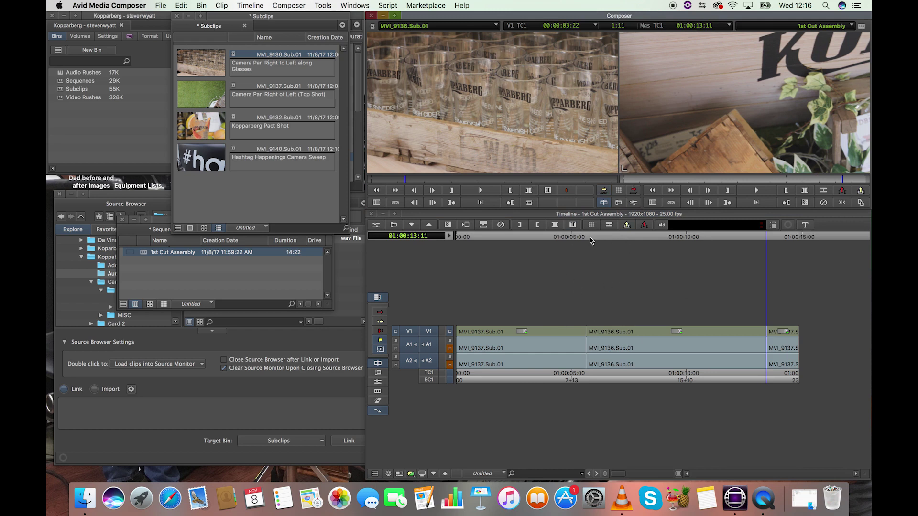
left_click(573, 237)
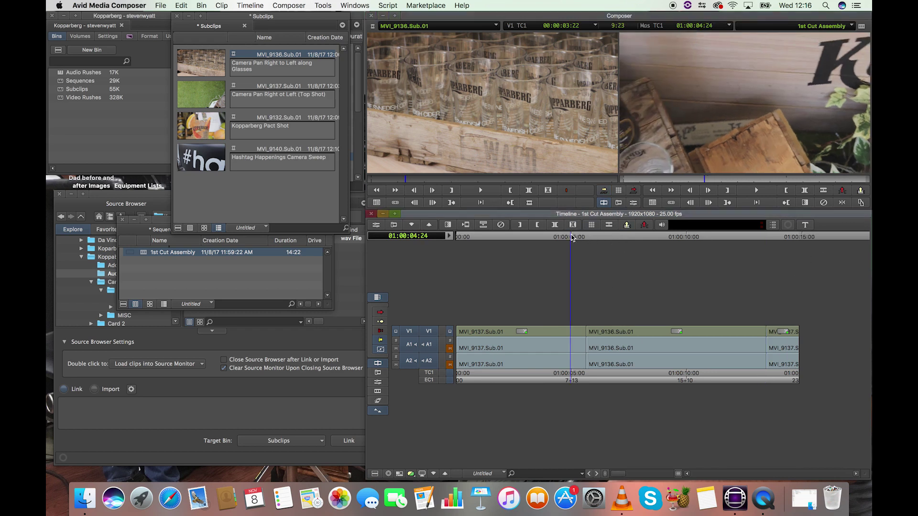
key("space")
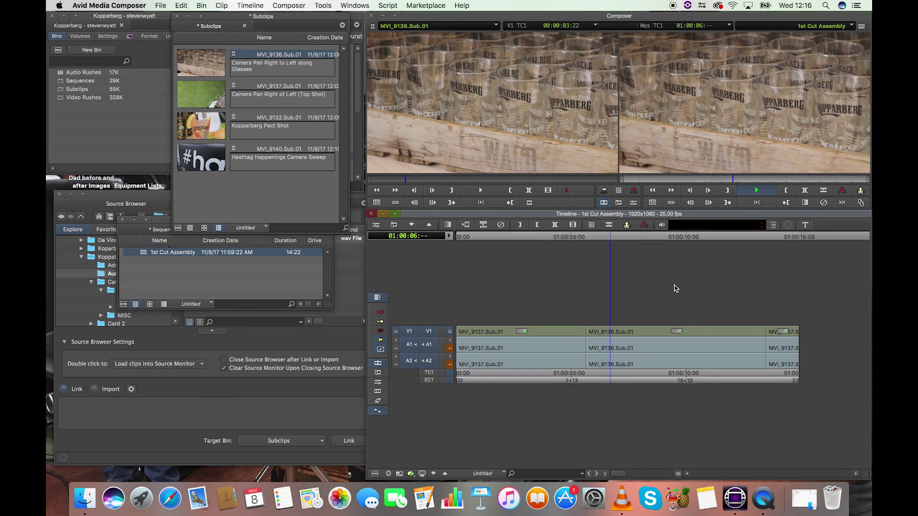
key("space")
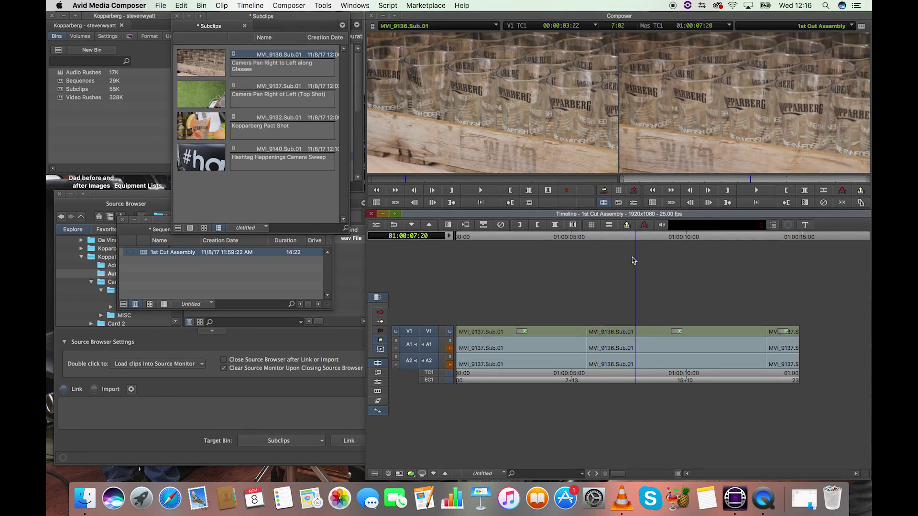
key("super+z")
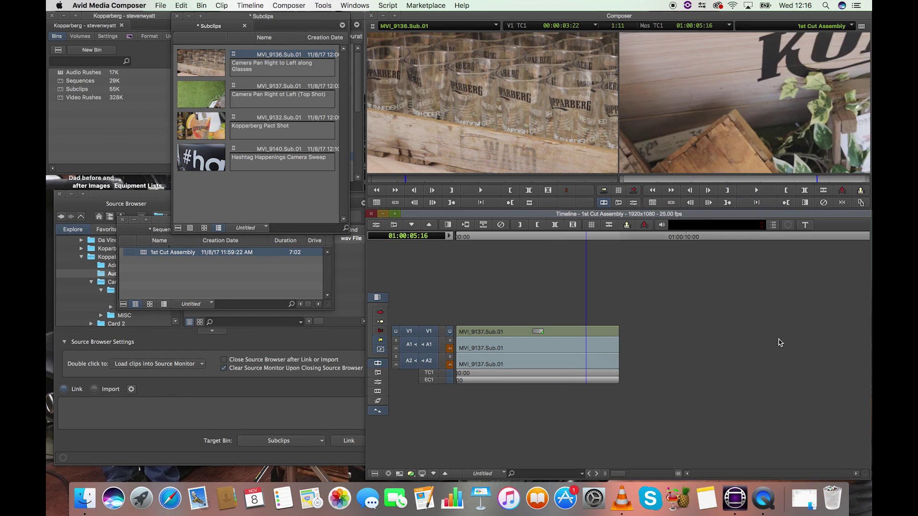
left_click(634, 190)
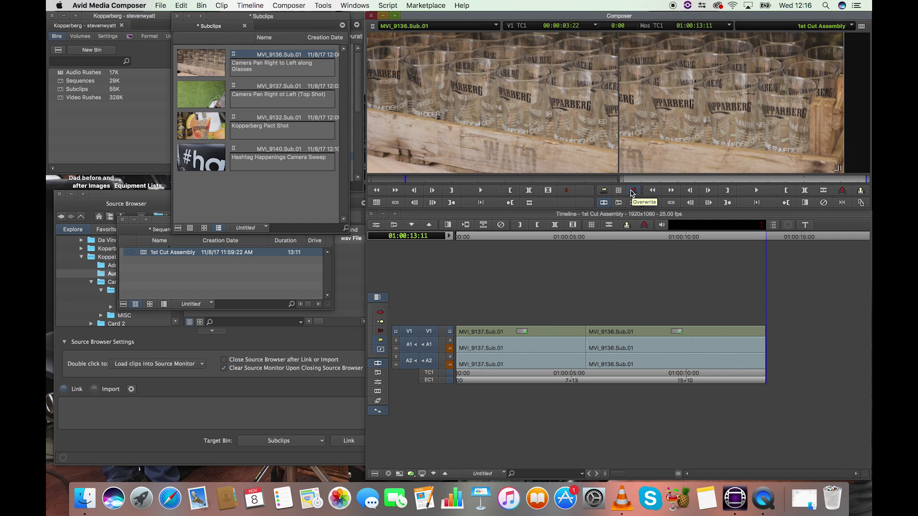
key("super+z")
Splice MVI_9136.Sub.01 into the sequence at 01:00:05:16 and look over the leftover piece of MVI_9137.Sub.01 behind it
left_click(604, 191)
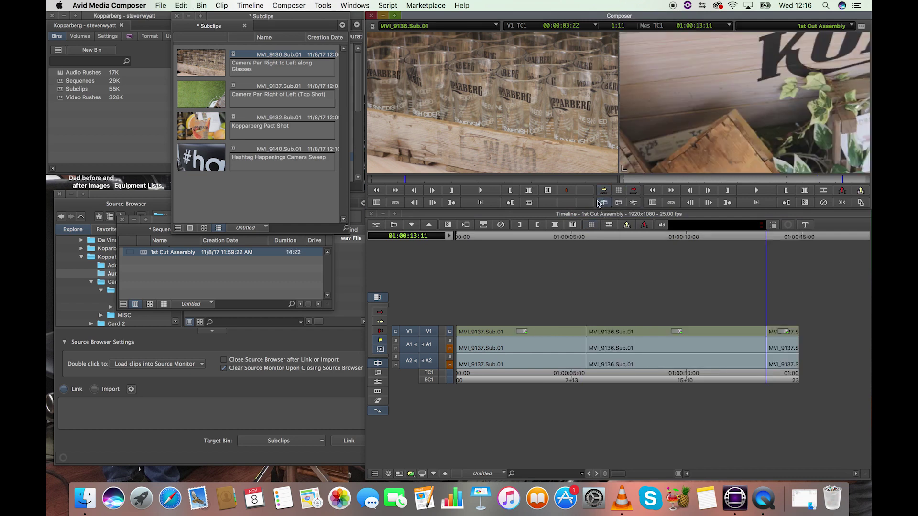
left_click(777, 240)
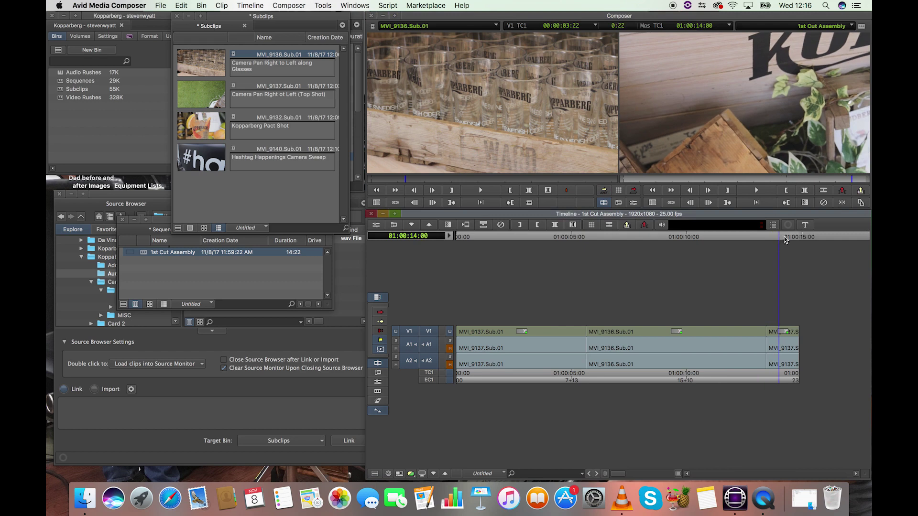
left_click_drag(777, 237, 786, 237)
left_click(758, 364)
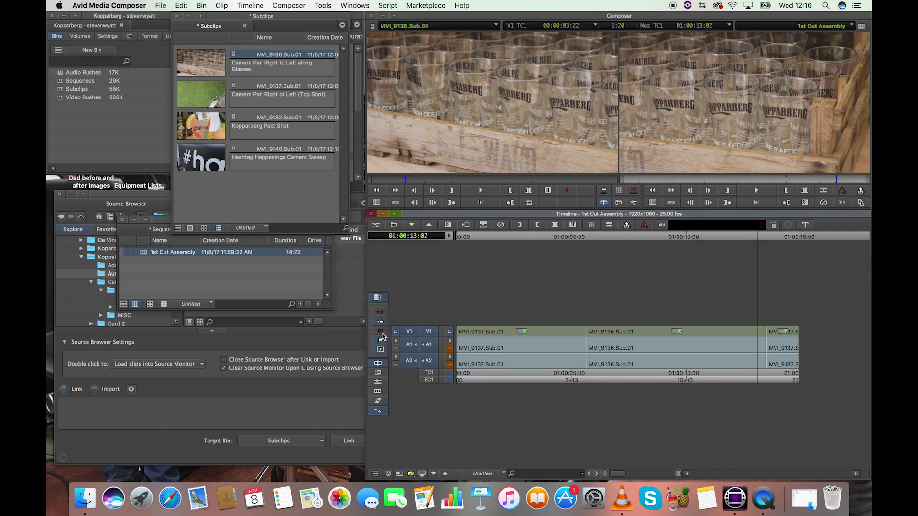
Try deleting the leftover MVI_9137.Sub.01 segment at the end of the sequence, and undo the deletion
left_click(775, 333)
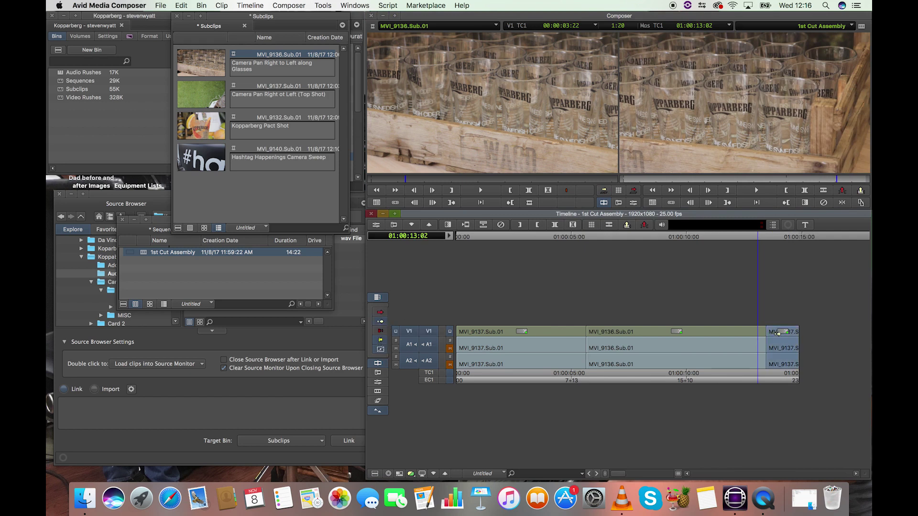
key("Delete")
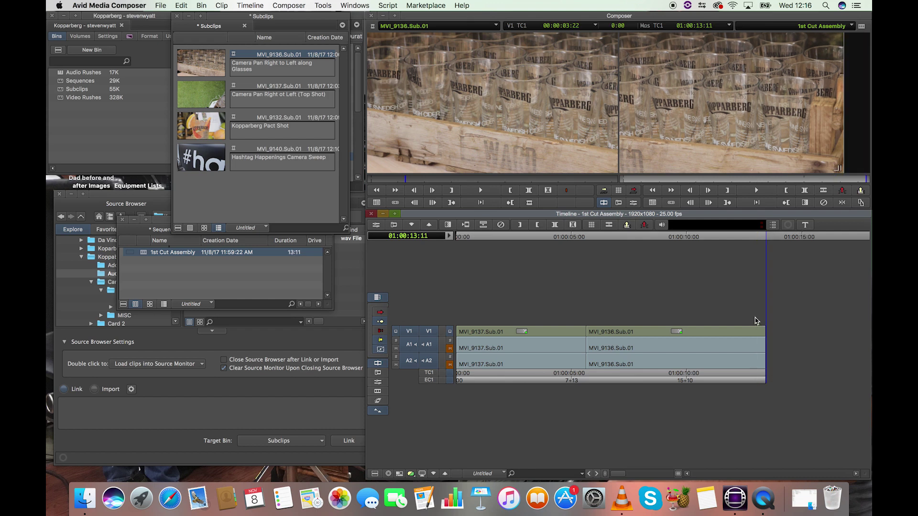
key("super+z")
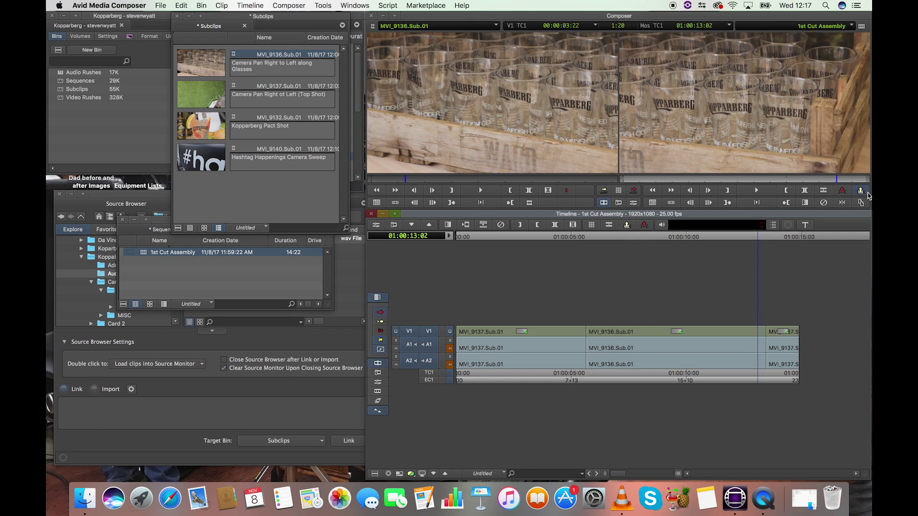
Delete the leftover MVI_9137.Sub.01 segment after MVI_9136.Sub.01 from all tracks
left_click(781, 334)
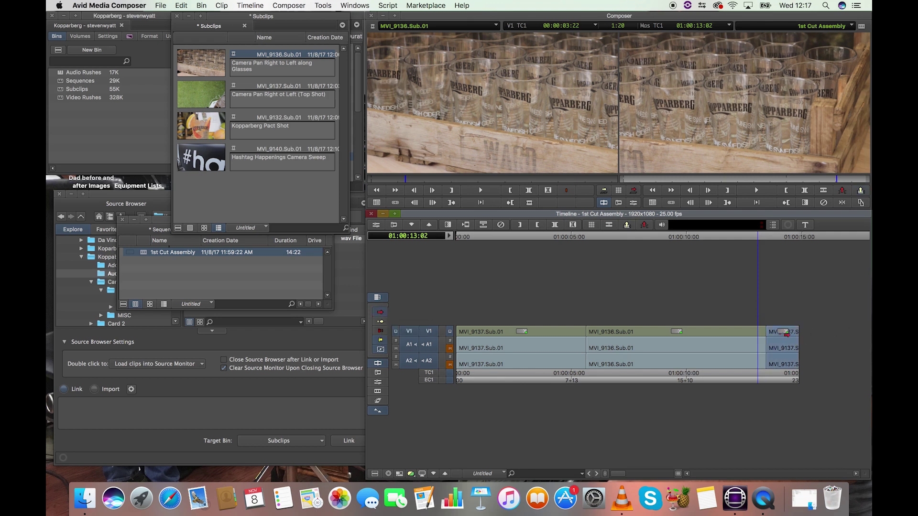
key("Delete")
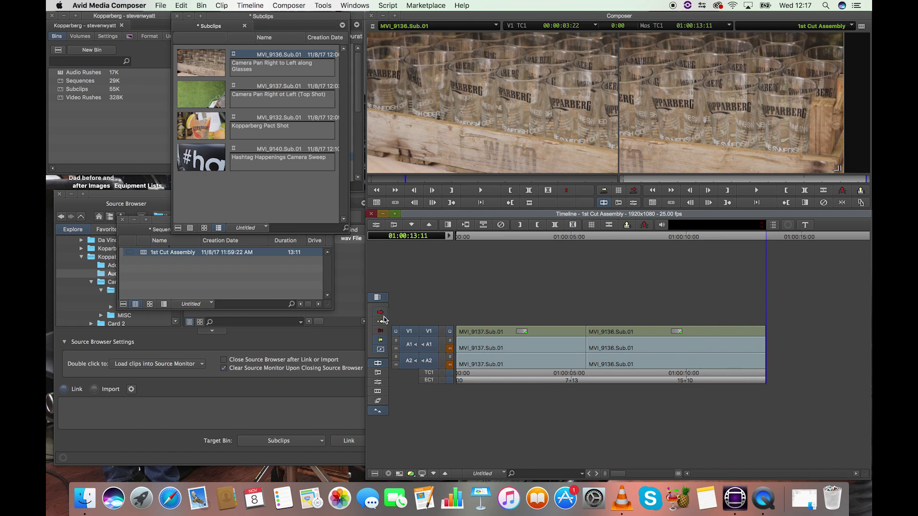
Play the end of MVI_9137.Sub.01 before the cut and park the playhead at 01:00:04:22
left_click_drag(573, 244, 553, 239)
key("space")
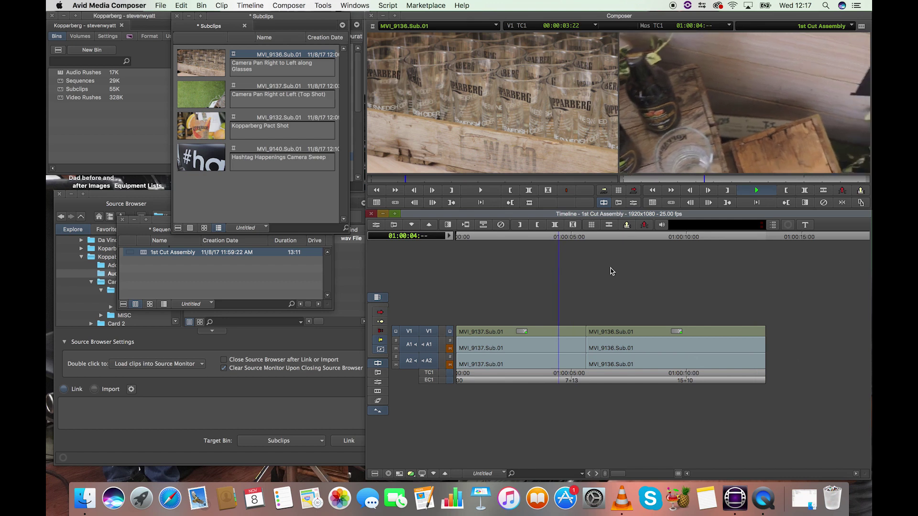
key("space")
left_click_drag(579, 244, 560, 239)
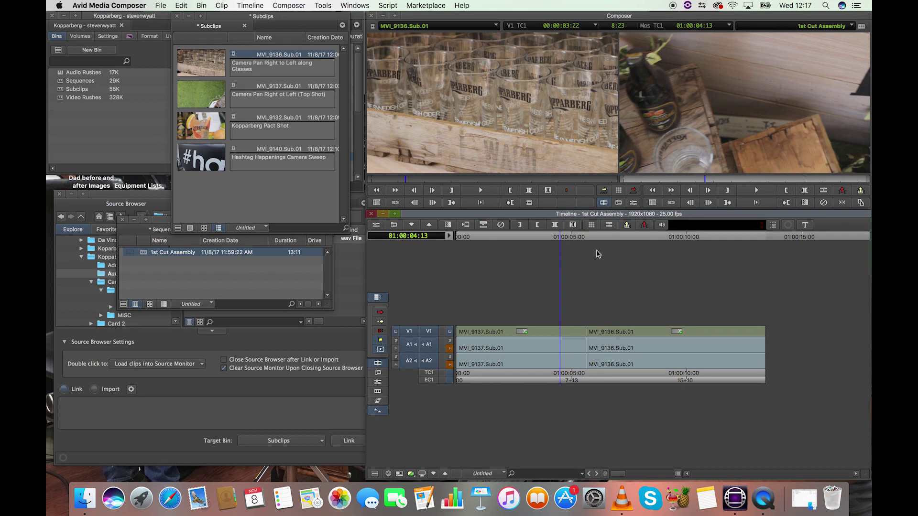
left_click(568, 239)
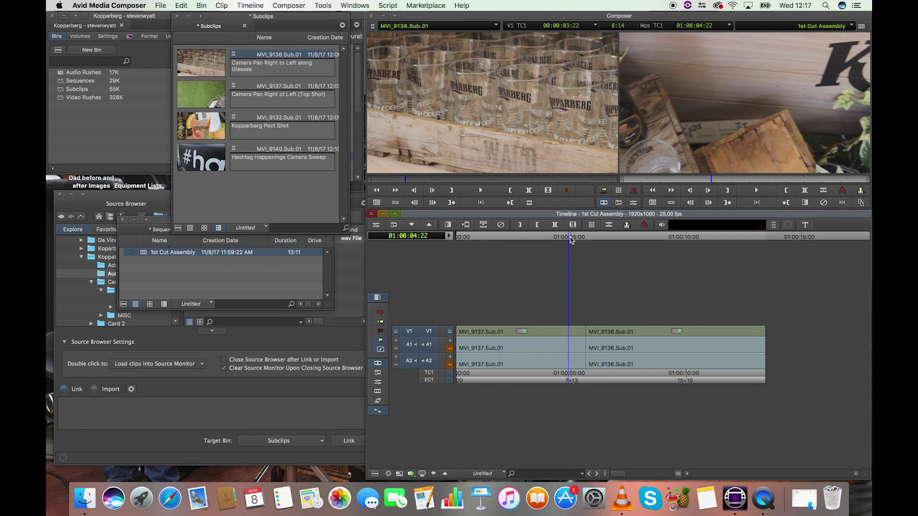
Enlarge the timeline around the cut, replay the end of MVI_9137.Sub.01, and park the playhead at 01:00:04:24
key("super+bracketright")
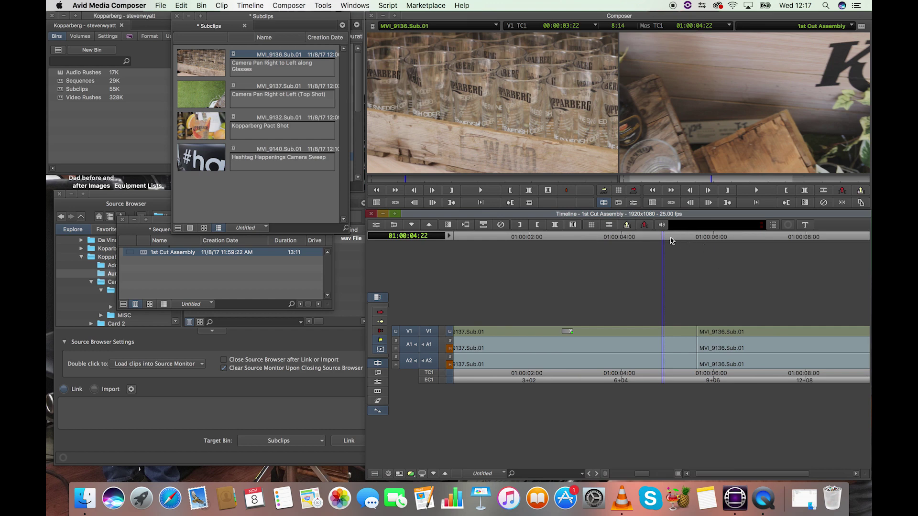
key("space")
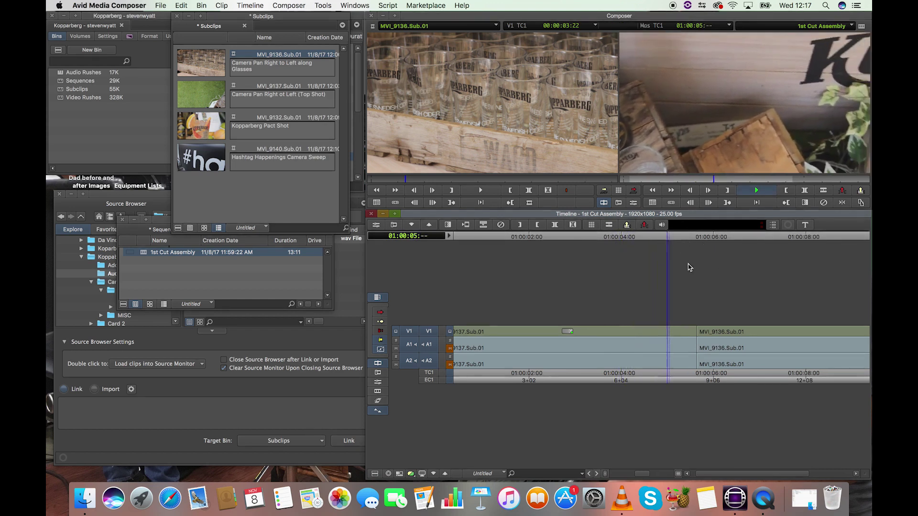
key("space")
left_click(622, 237)
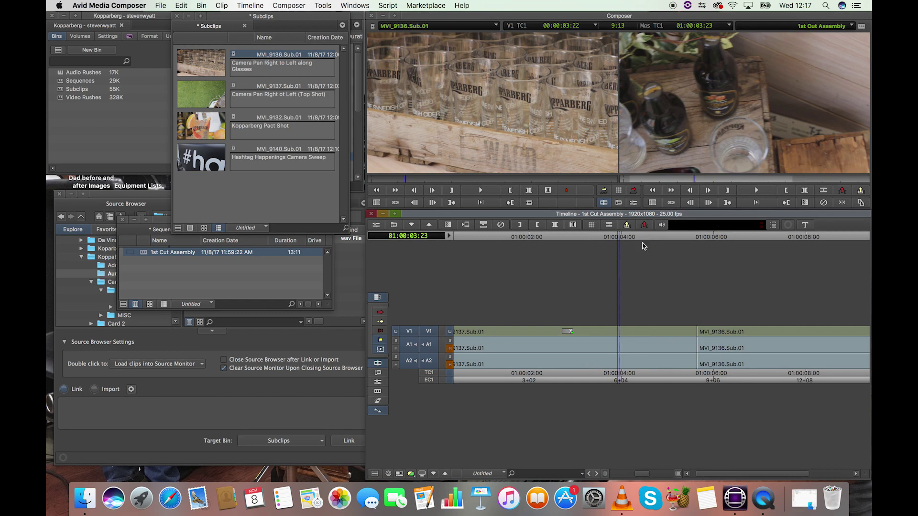
left_click(593, 237)
key("space")
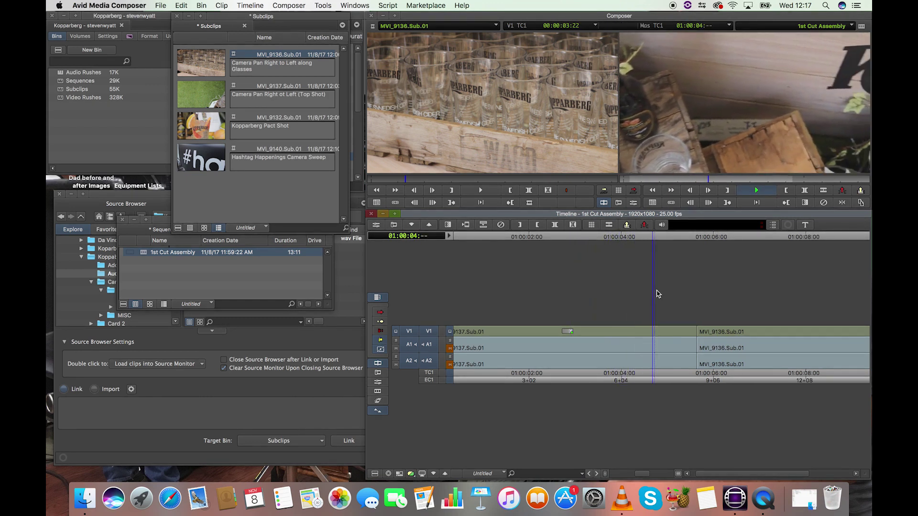
key("space")
left_click(665, 239)
left_click(667, 240)
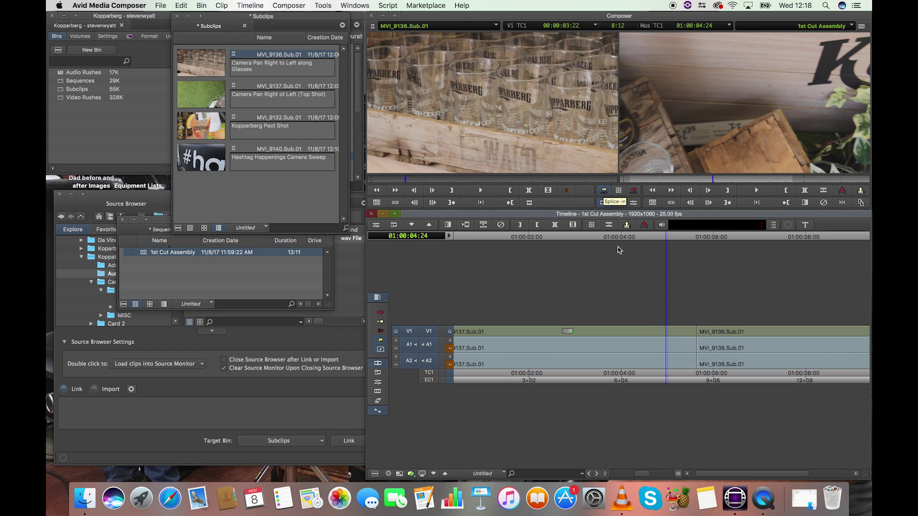
Ripple-trim 25 frames off the end of MVI_9137.Sub.01 and play across the cut to check it
left_click_drag(693, 332, 651, 340)
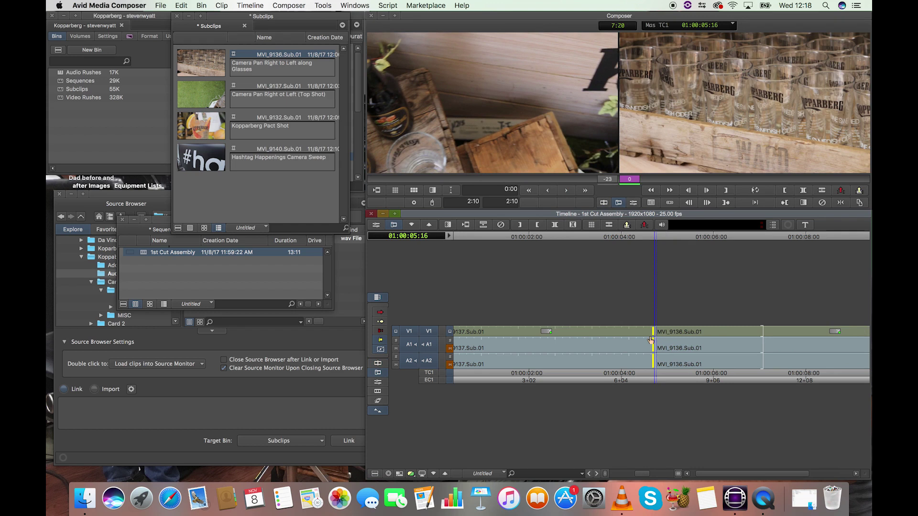
left_click_drag(650, 340, 650, 340)
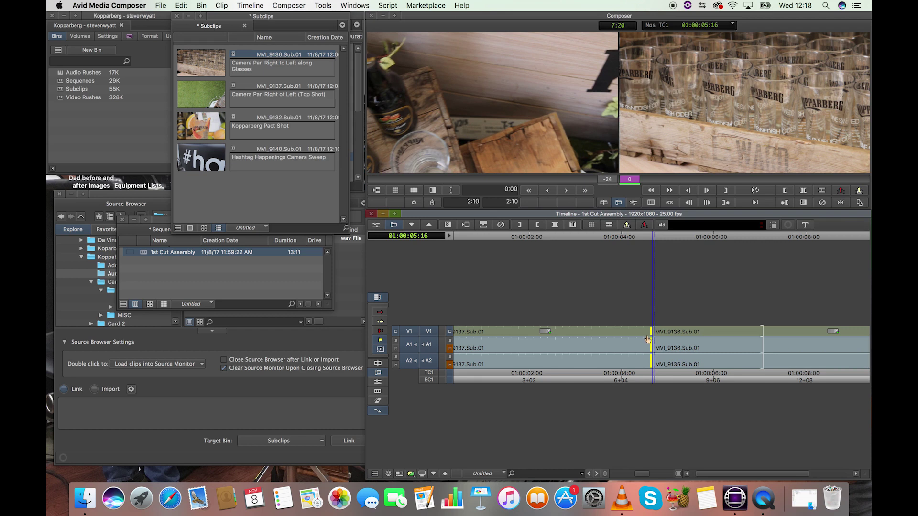
left_click_drag(648, 340, 648, 339)
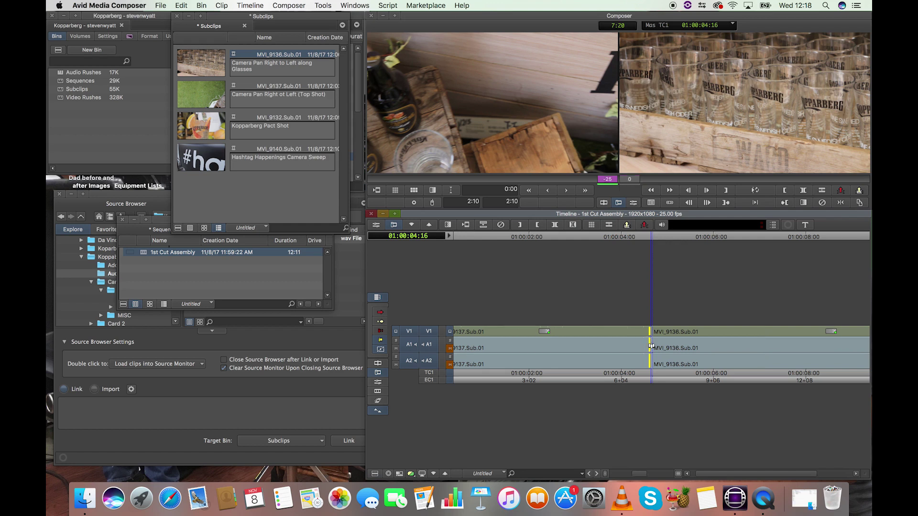
left_click(613, 240)
key("space")
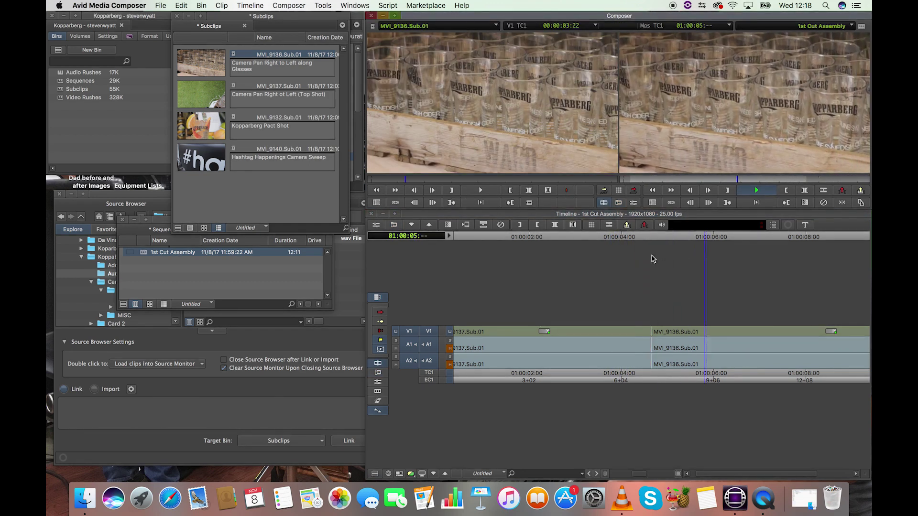
left_click(584, 240)
key("space")
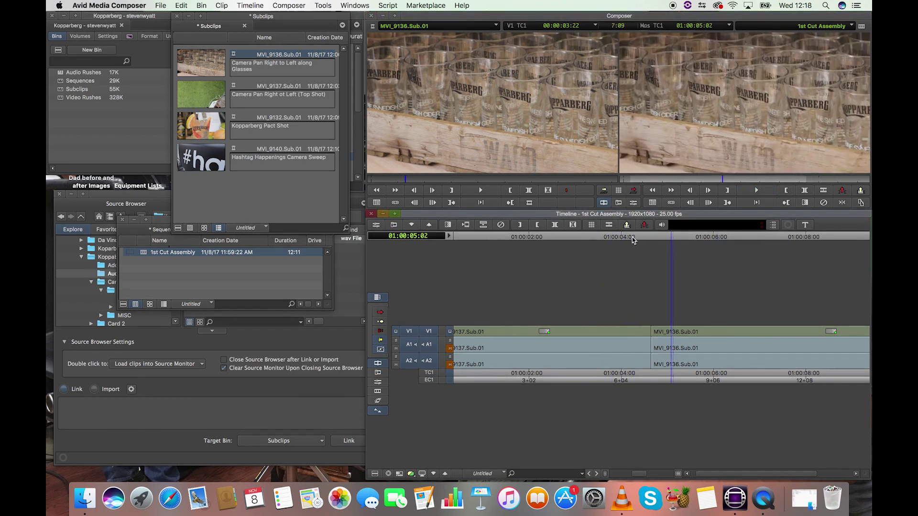
left_click(603, 244)
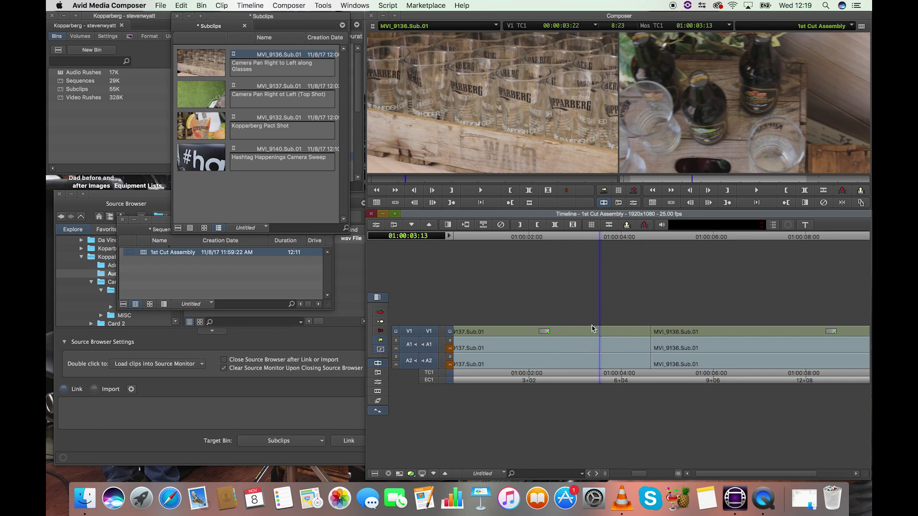
Ripple-trim 15 frames off the start of MVI_9136.Sub.01 and play back the trimmed cut
left_click(654, 332)
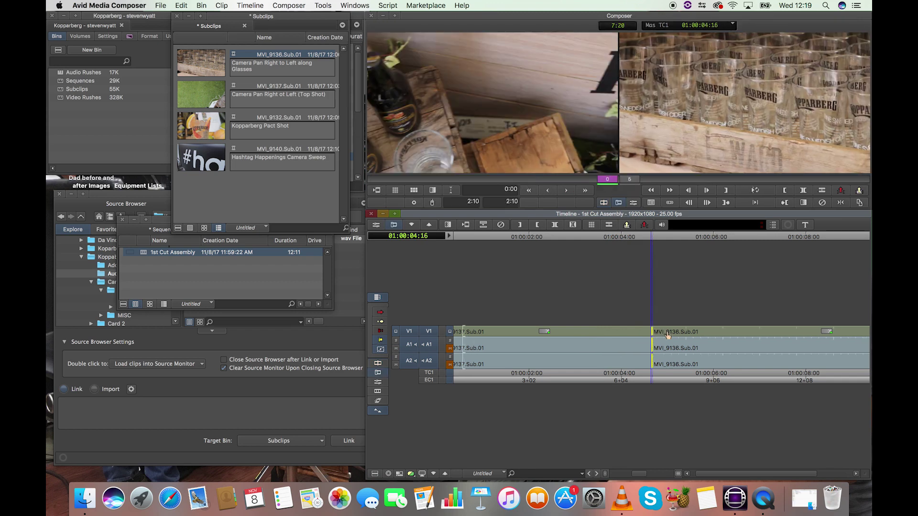
left_click_drag(671, 336, 693, 338)
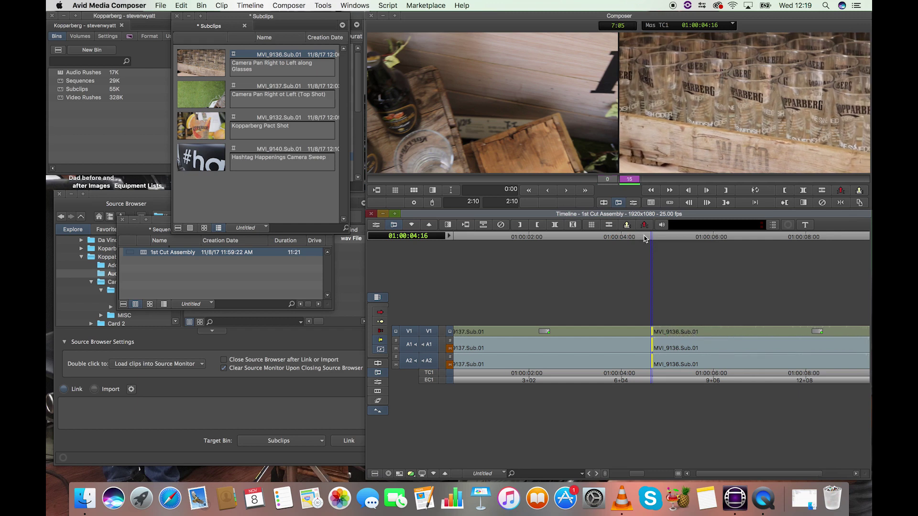
left_click(610, 239)
key("space")
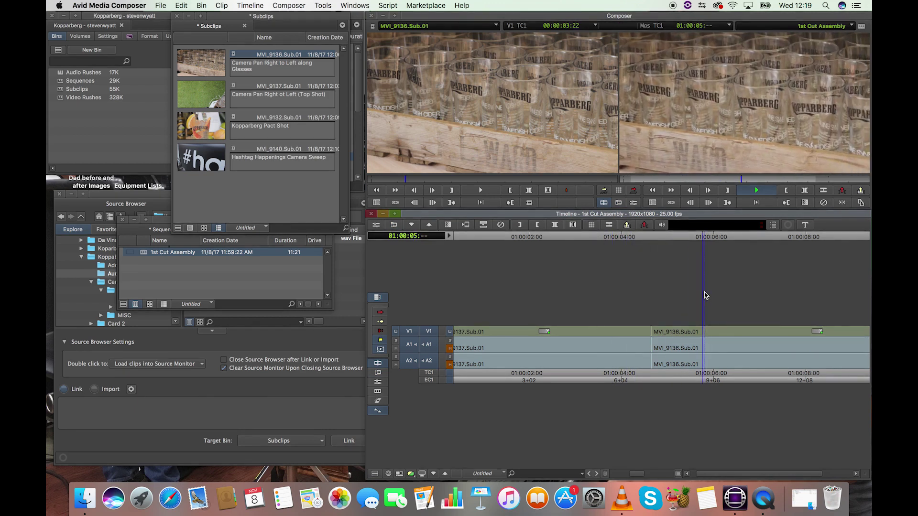
key("space")
left_click(604, 239)
key("space")
left_click(585, 239)
left_click(585, 238)
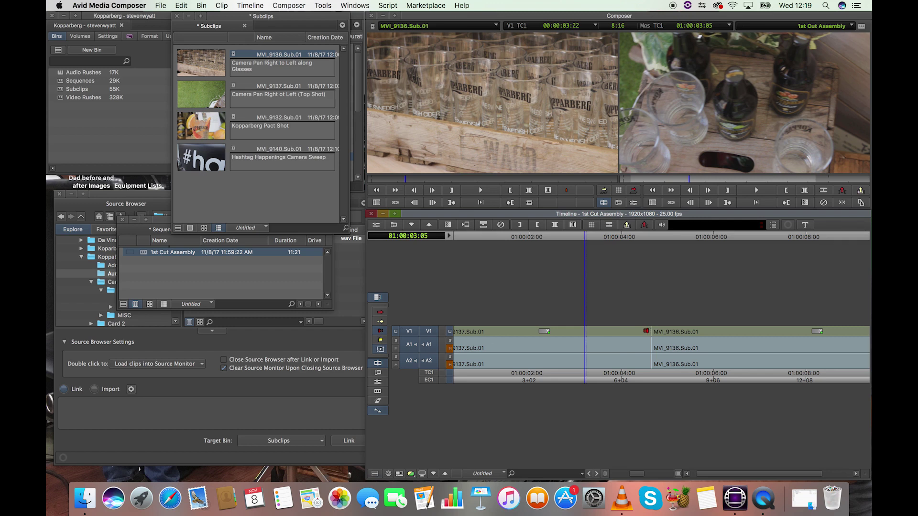
Roll both sides of the cut between MVI_9137.Sub.01 and MVI_9136.Sub.01 forward by 30 frames
left_click(646, 330)
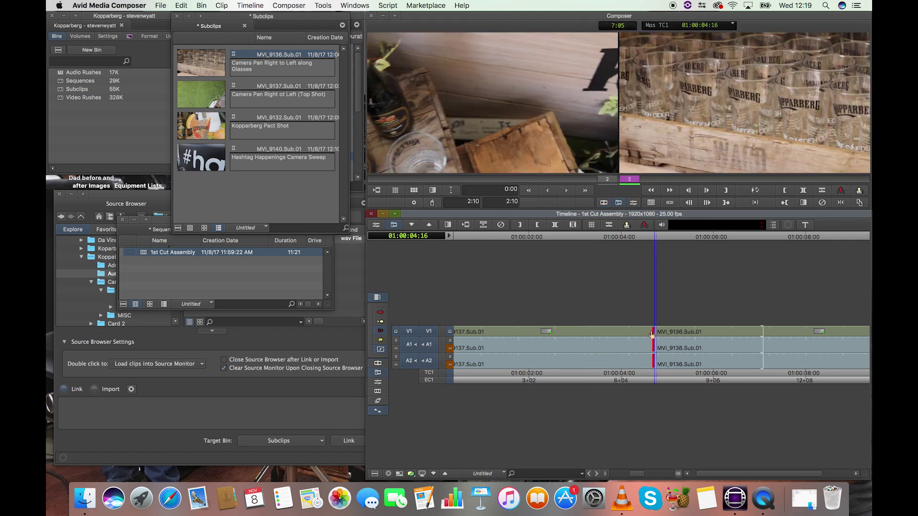
left_click_drag(672, 334, 702, 334)
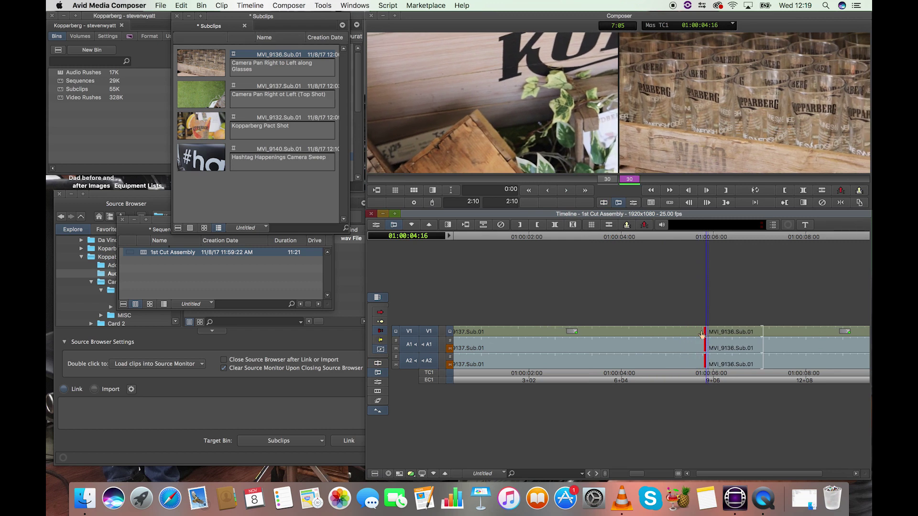
left_click_drag(703, 335, 703, 335)
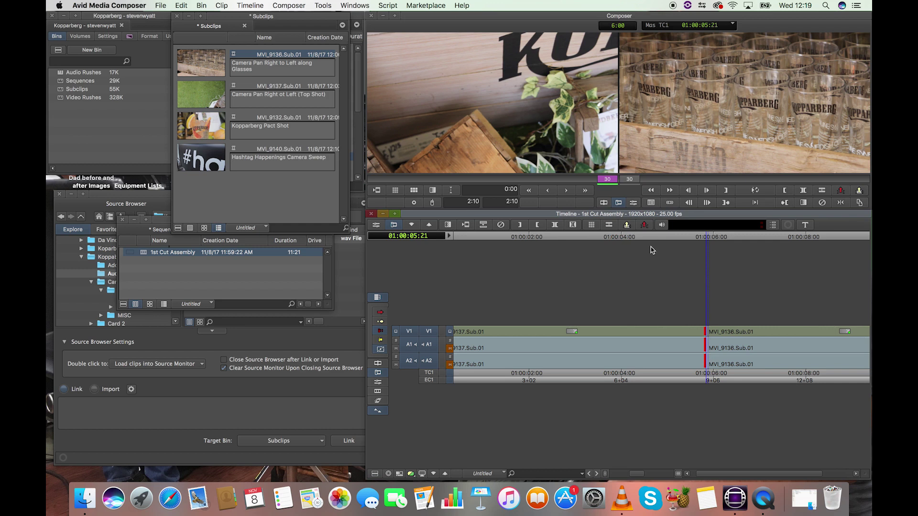
Undo the 30-frame roll of the cut and fit the whole 1st Cut Assembly sequence in the timeline
key("super+z")
key("super+slash")
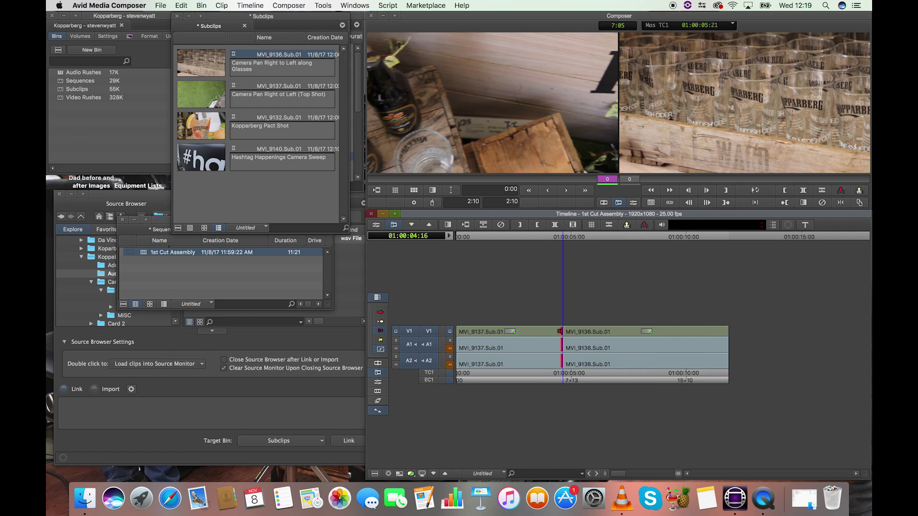
Try rolling the cut between MVI_9137.Sub.01 and MVI_9136.Sub.01 forward by about two seconds, scrub before it, and undo the roll
left_click_drag(560, 333, 606, 335)
mouse_move(596, 241)
left_mouse_down()
mouse_move(606, 241)
mouse_move(566, 244)
mouse_move(587, 245)
left_mouse_up()
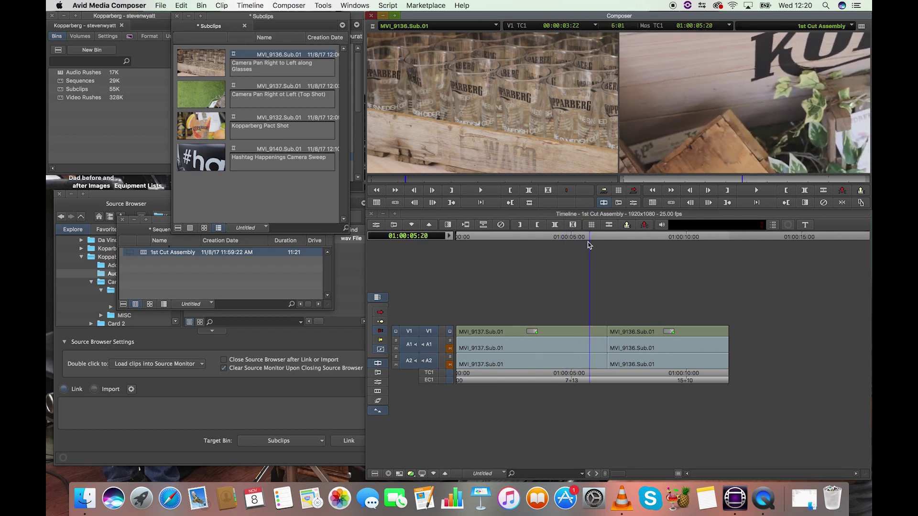
key("super+z")
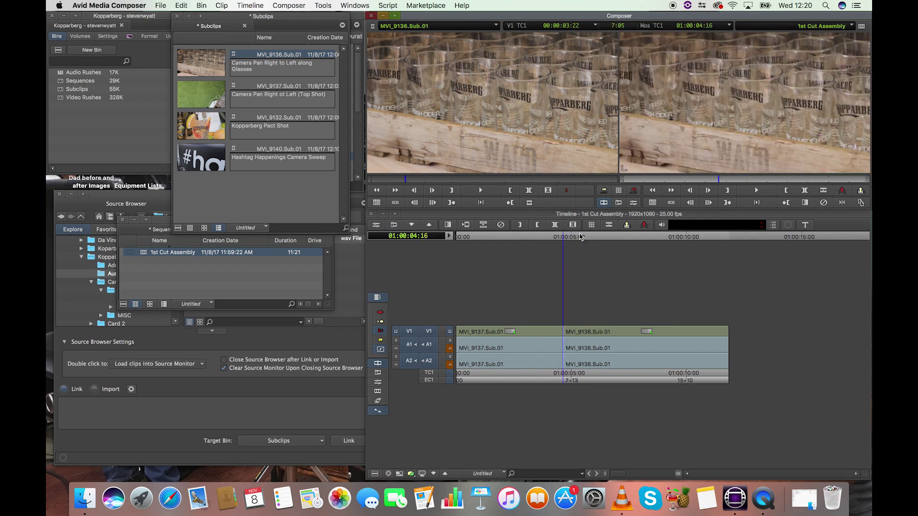
Try ripple-extending the end of MVI_9137.Sub.01 by 32 frames, undo it, and ripple-trim 26 frames off that end instead
left_click(381, 339)
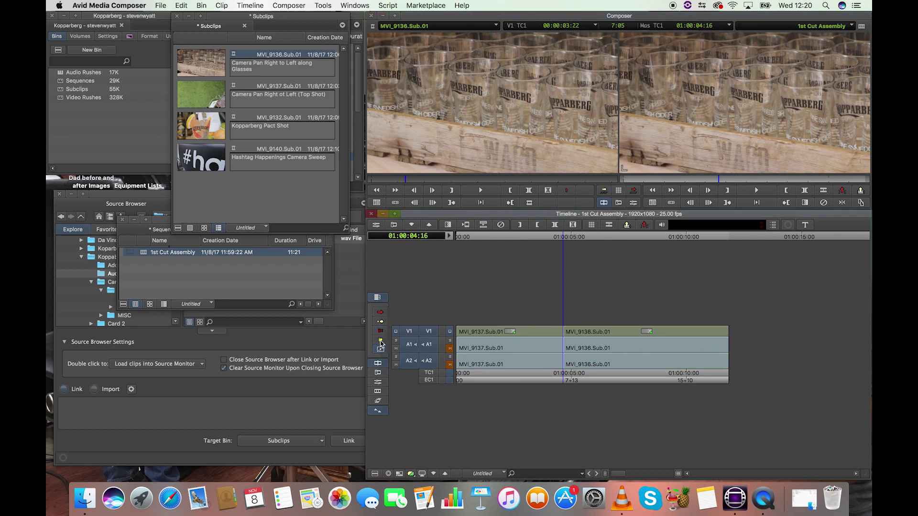
left_click_drag(561, 332, 589, 336)
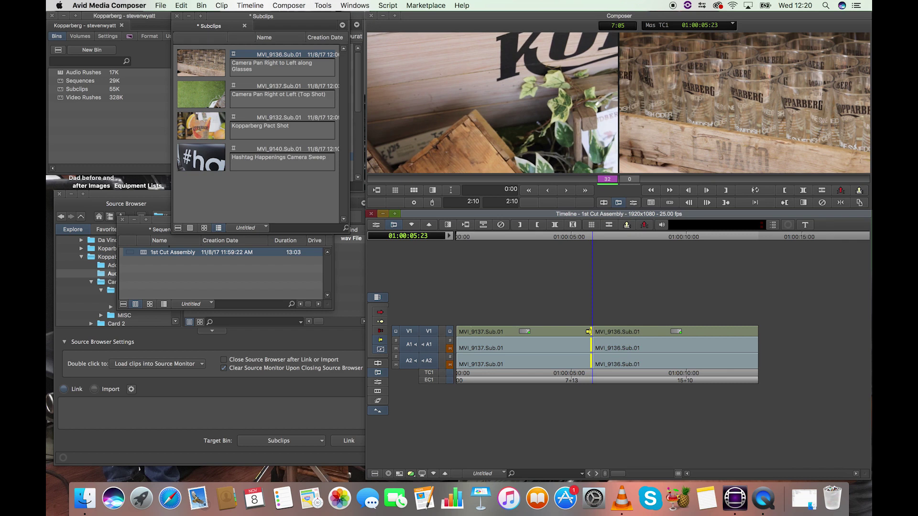
key("super+z")
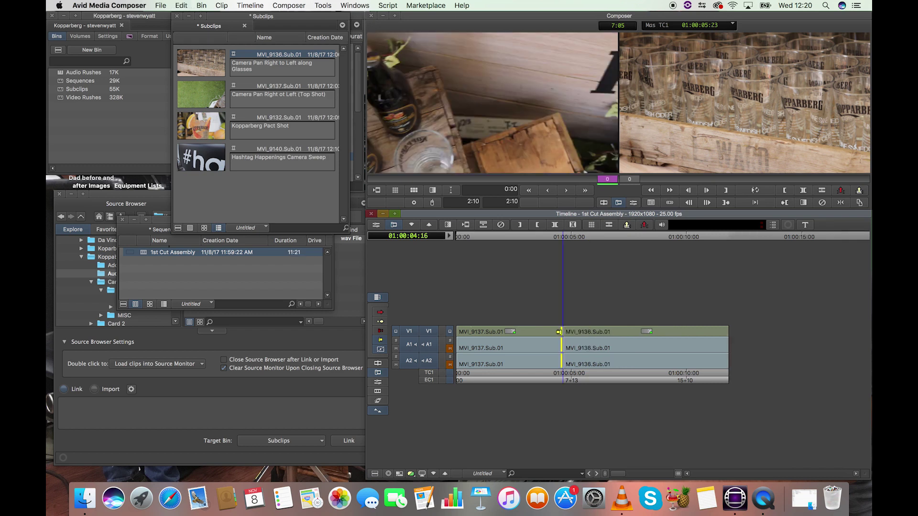
left_click_drag(560, 335, 536, 338)
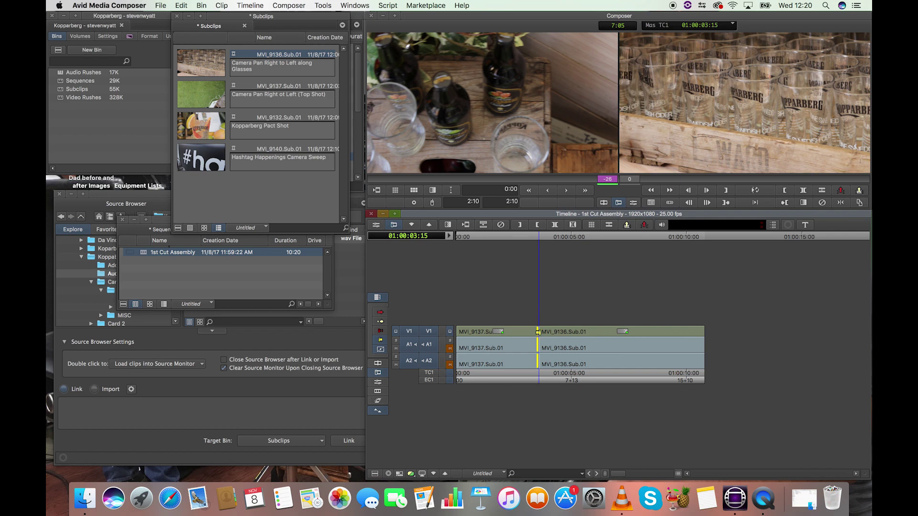
Try rolling the cut between the two clips forward by 77 frames, undo it, and scrub across the cut to 01:00:05:06
left_click(382, 343)
left_click_drag(539, 335, 610, 337)
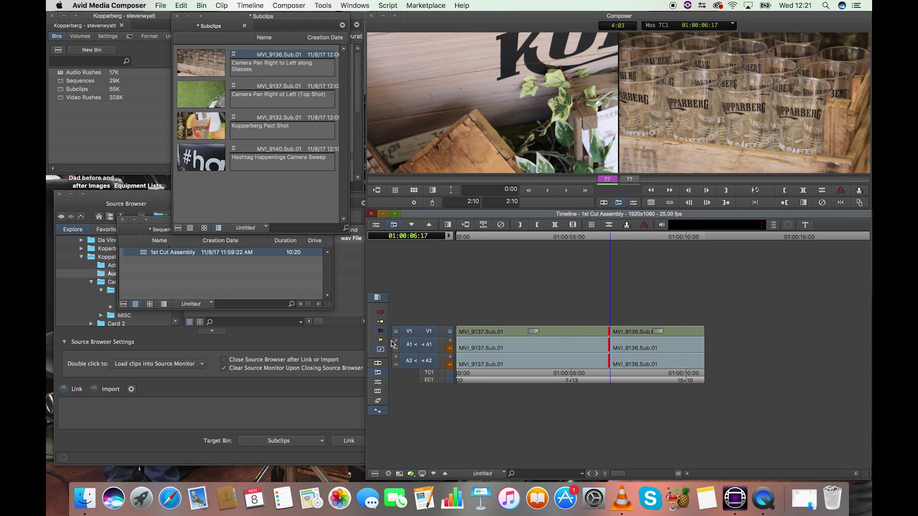
key("super+z")
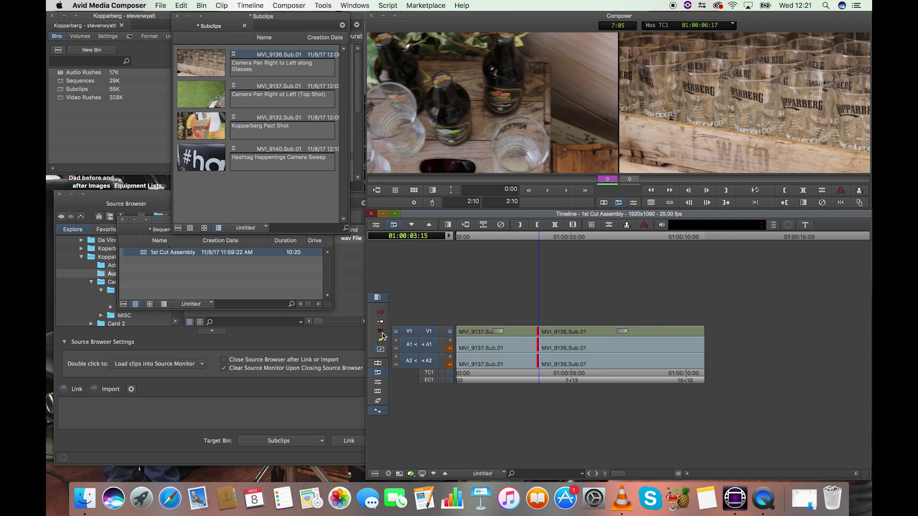
left_click(513, 237)
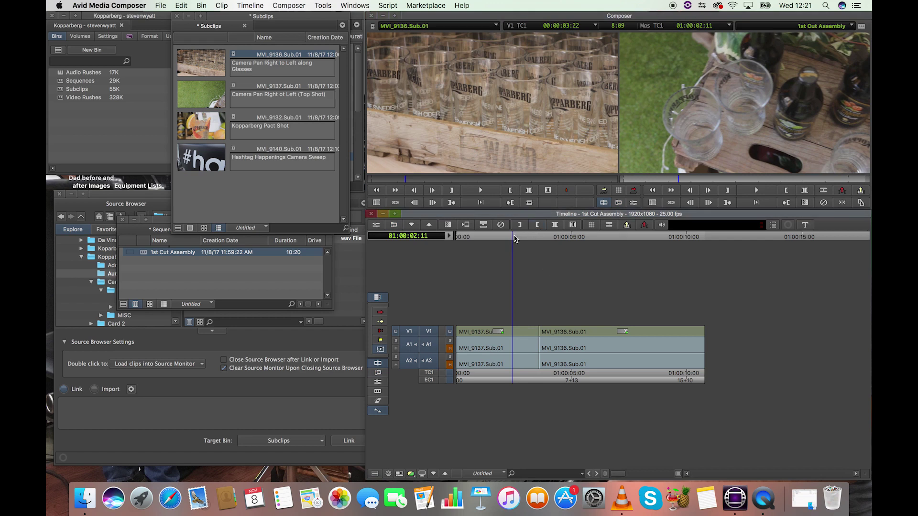
left_click_drag(515, 239, 577, 239)
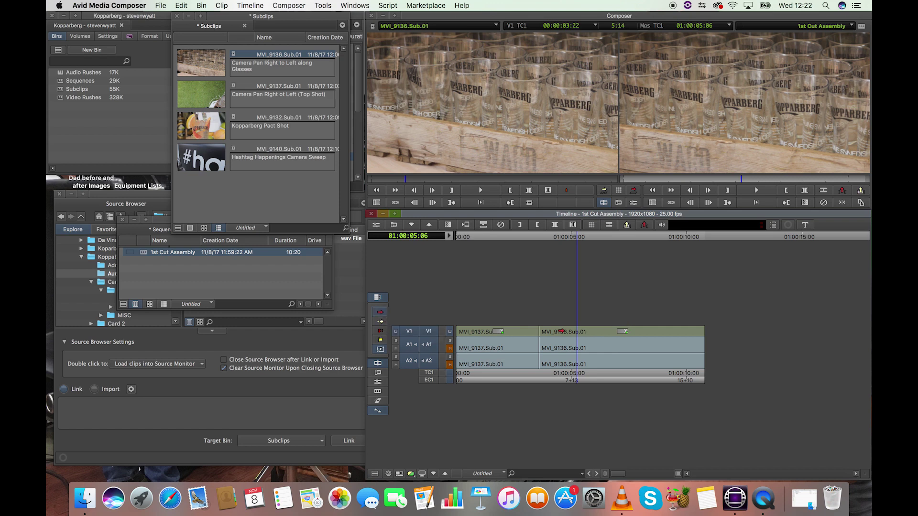
Try moving MVI_9136.Sub.01 earlier over the end of MVI_9137.Sub.01 in Lift/Overwrite segment mode, undo it, and repeat the overwrite
left_click(553, 336)
left_click_drag(563, 332, 538, 333)
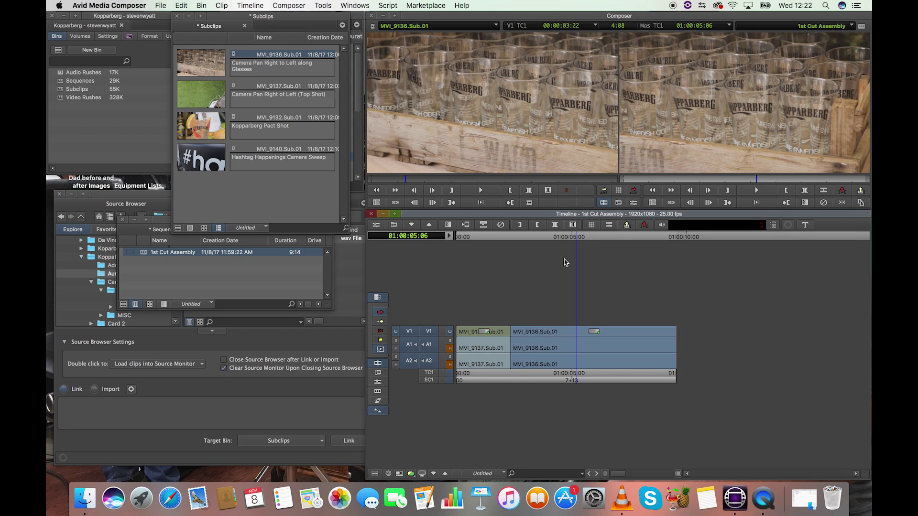
key("super+z")
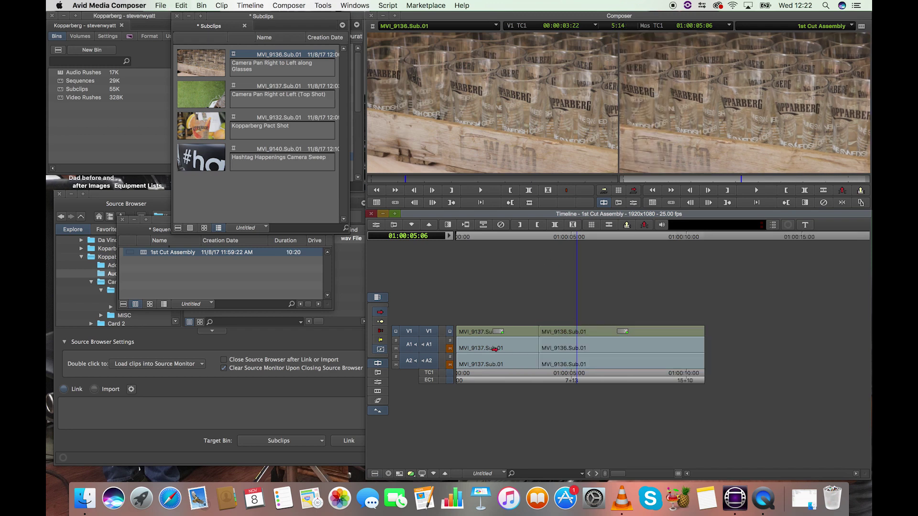
left_click(561, 333)
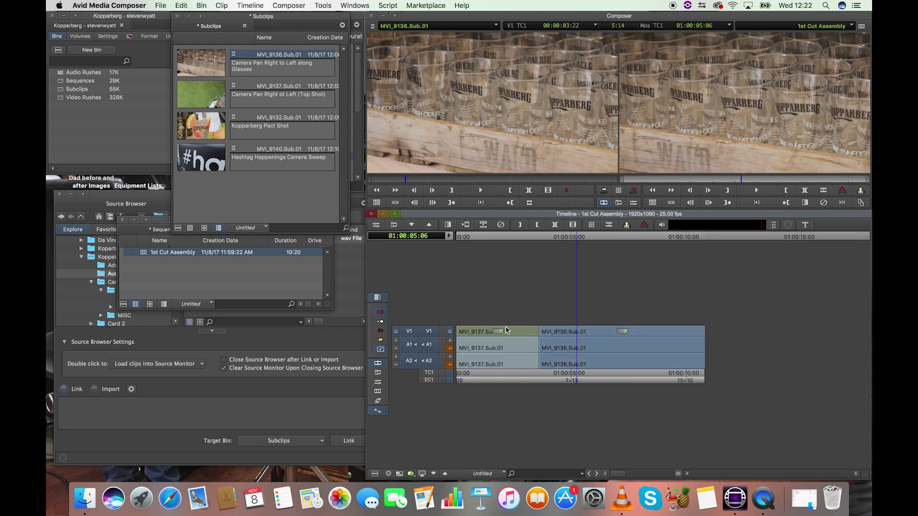
left_click_drag(558, 330, 519, 330)
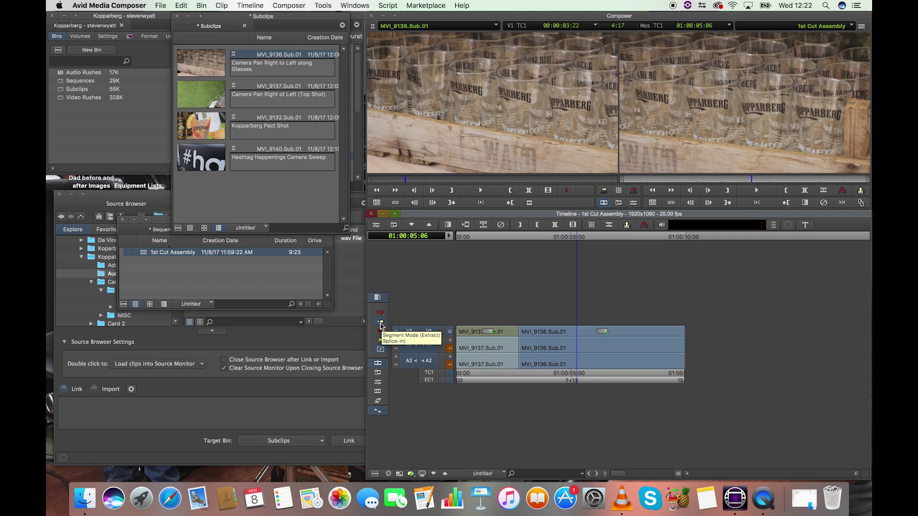
Try splicing MVI_9136.Sub.01 into the middle of MVI_9137.Sub.01 in Extract/Splice-in segment mode, and undo the segment moves
left_click_drag(540, 332, 507, 334)
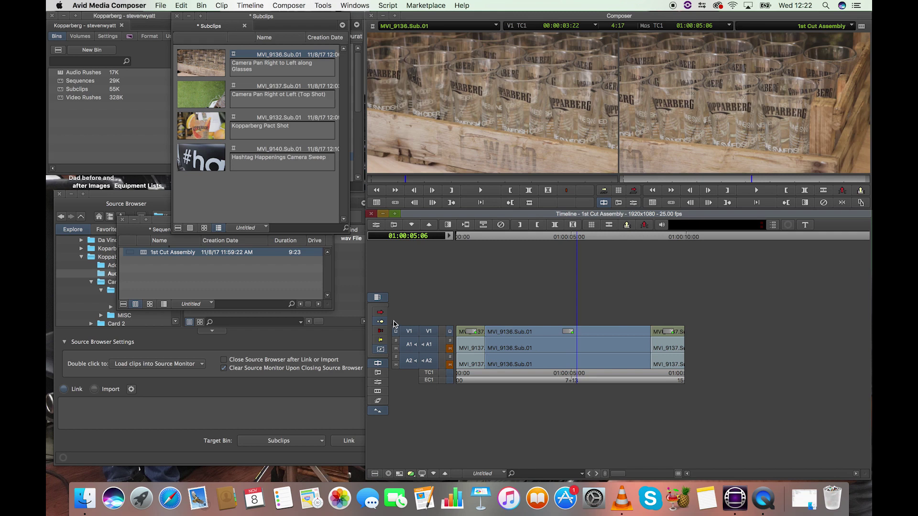
left_click(381, 328)
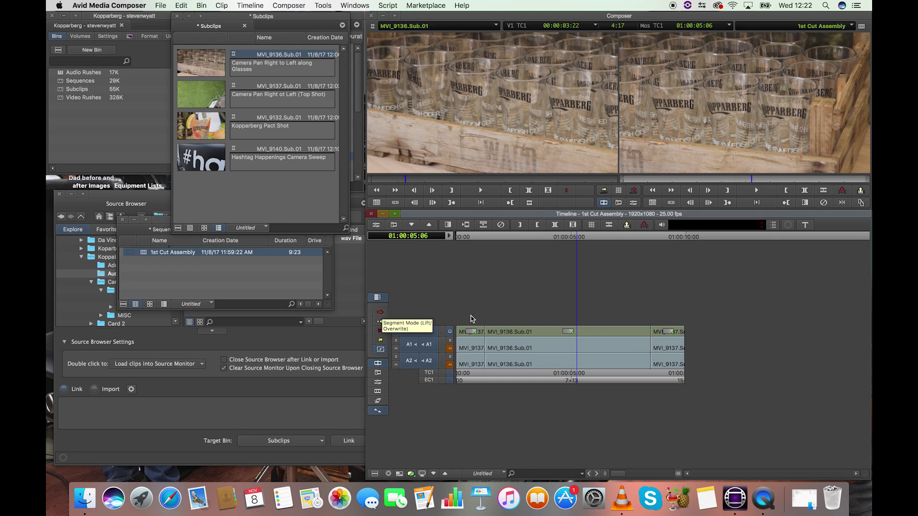
left_click(561, 237)
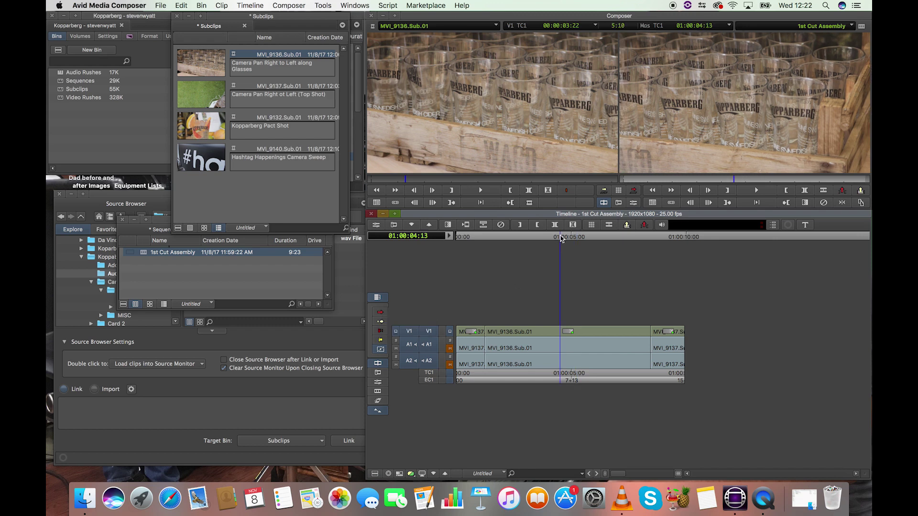
key("super+z")
Add edits to MVI_9136.Sub.01 at 01:00:05:06 and 01:00:05:24
key("space")
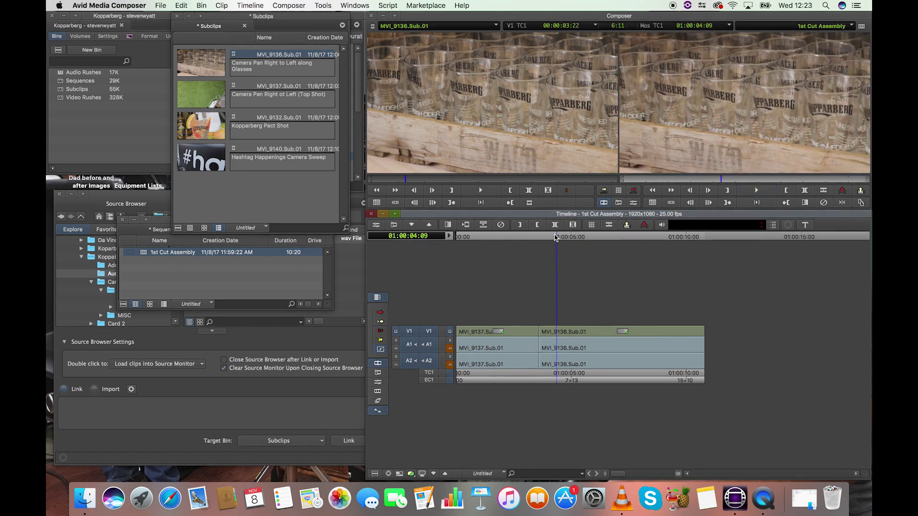
left_click(535, 237)
left_click_drag(552, 237, 576, 237)
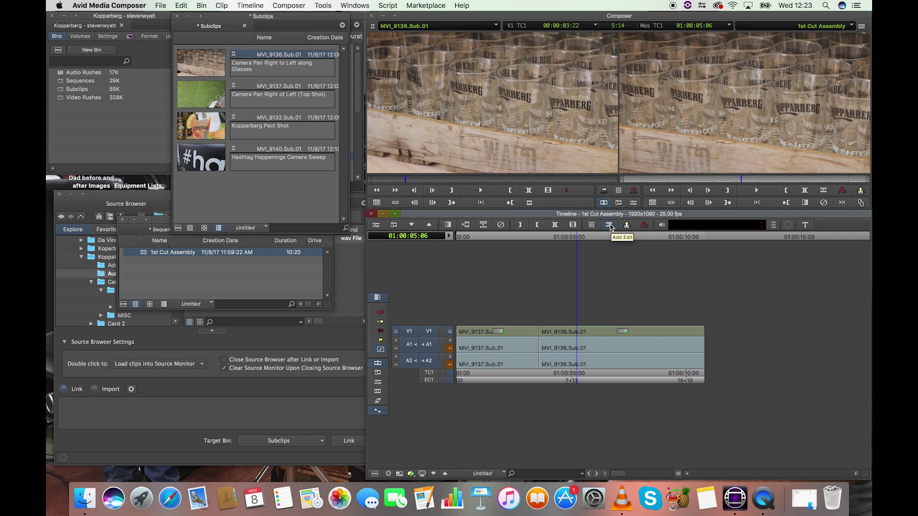
left_click(611, 227)
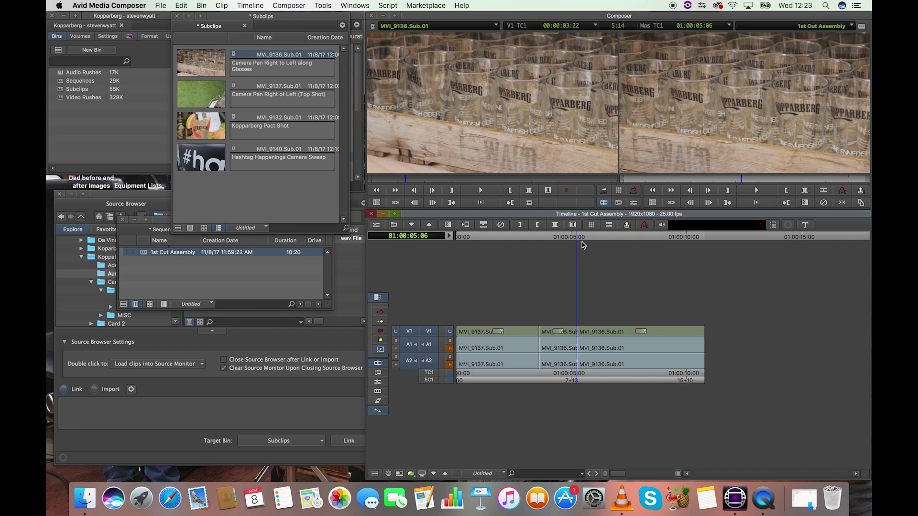
left_click(593, 246)
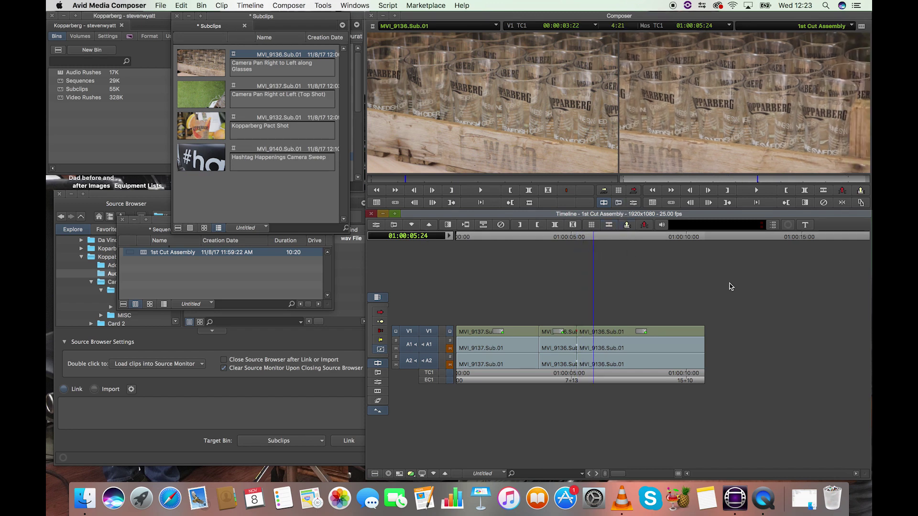
left_click(611, 227)
left_click(583, 237)
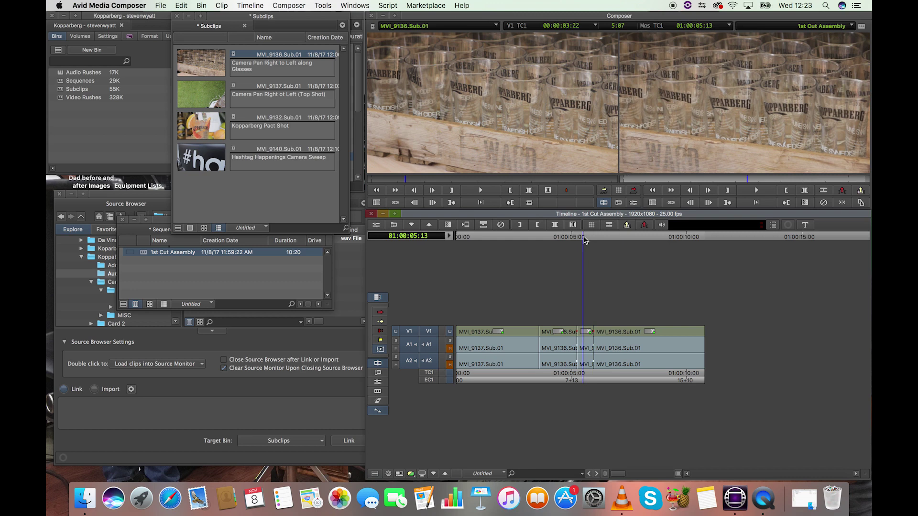
Extract the short MVI_9136.Sub.01 segment between the two added edits, closing the gap
key("super+bracketright")
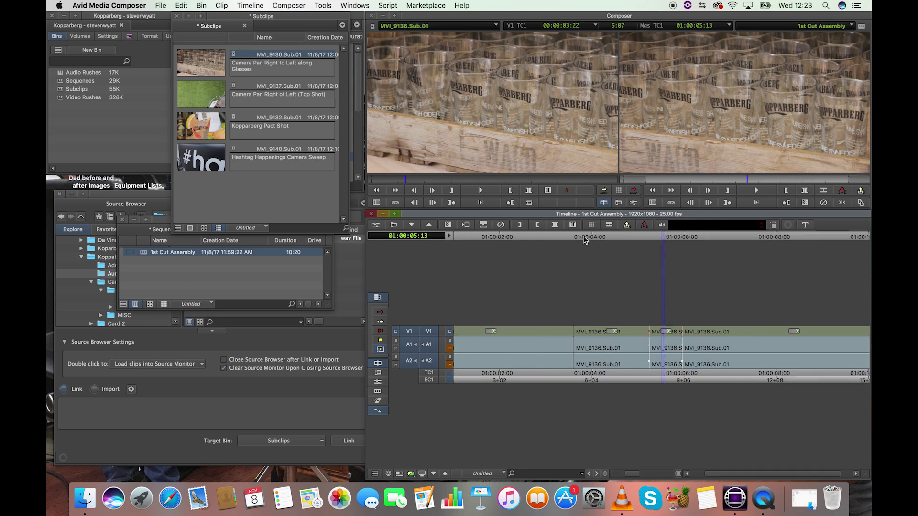
key("super+bracketright")
left_click(705, 238)
left_click(577, 238)
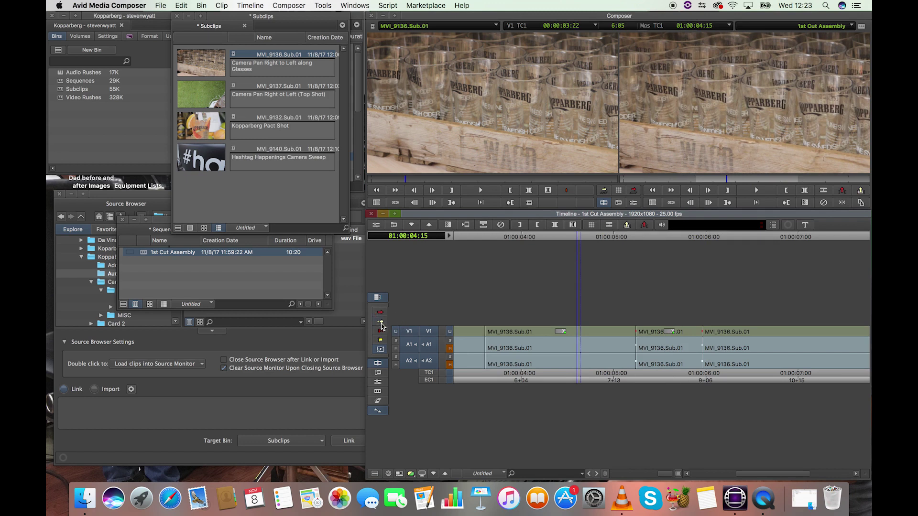
left_click(649, 338)
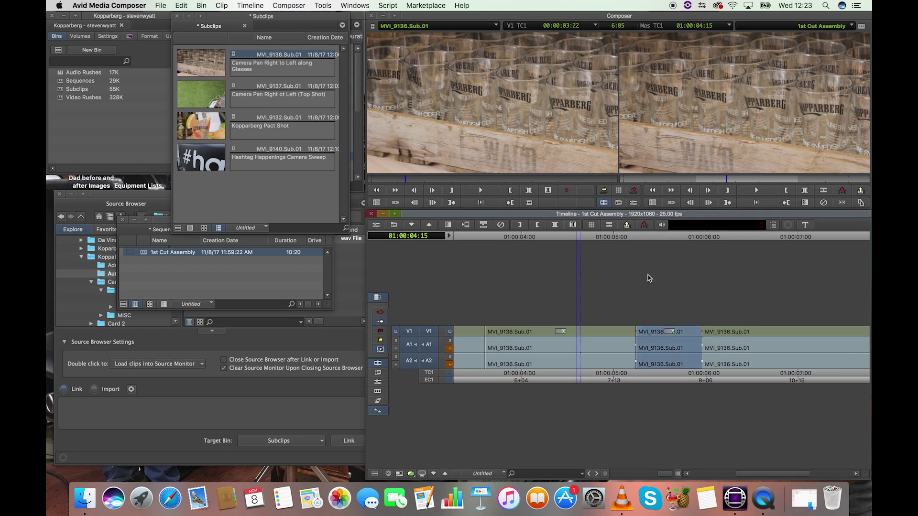
left_click(381, 323)
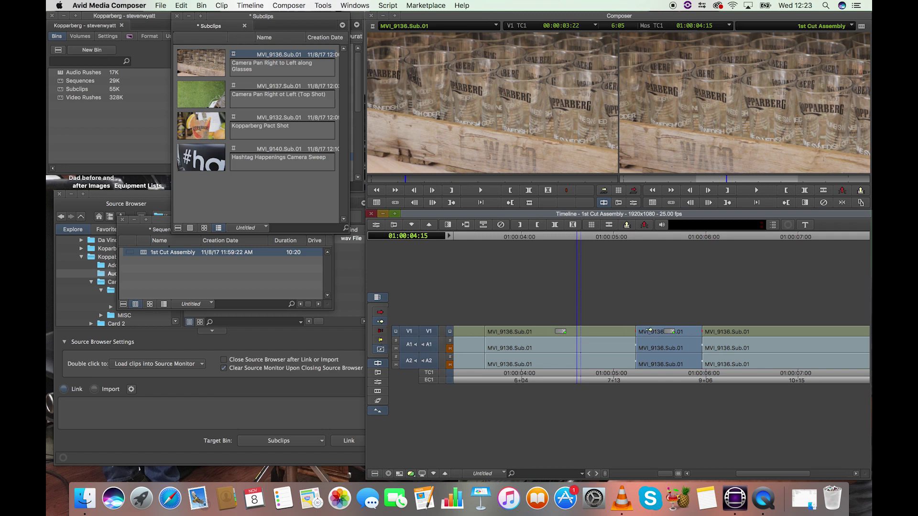
key("Delete")
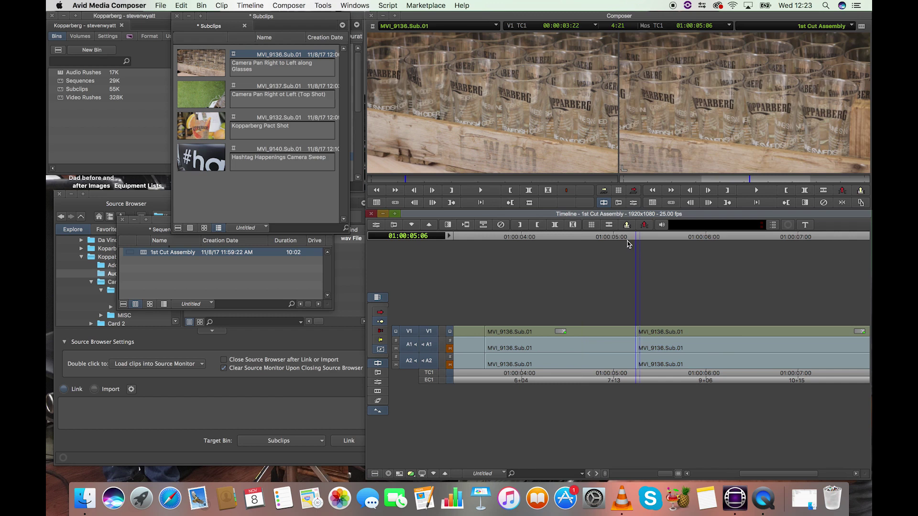
Undo the segment extraction and both added edits in MVI_9136.Sub.01
key("ctrl+z")
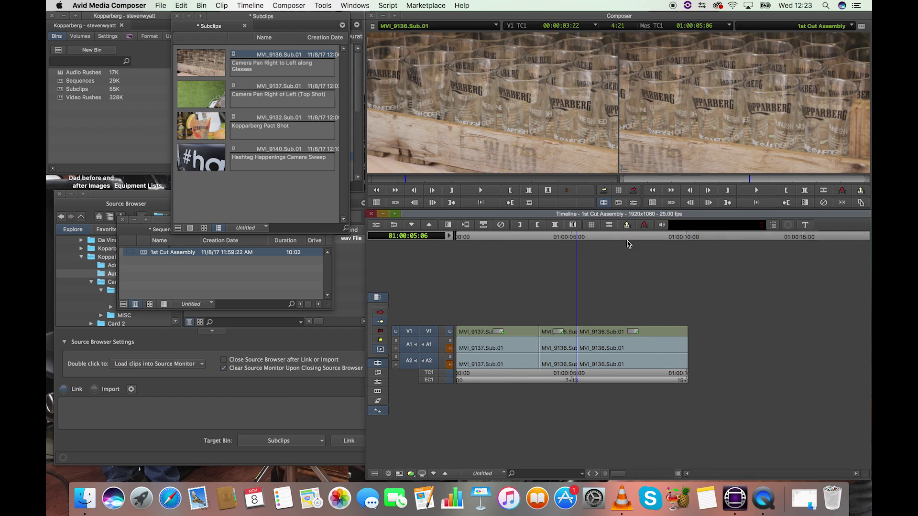
key("ctrl+z")
key("ctrl+z")
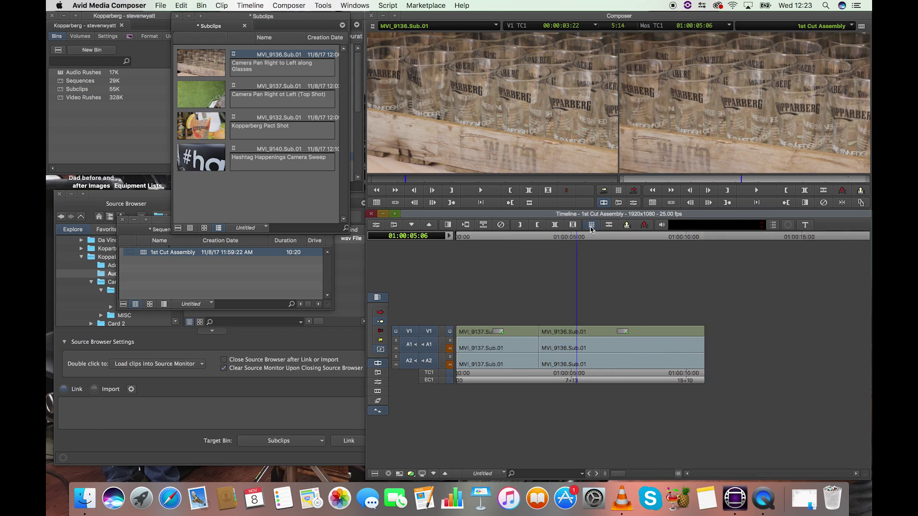
Add edits to MVI_9136.Sub.01 at 01:00:05:12 and about 01:00:06:00, isolating a short segment
left_click(584, 238)
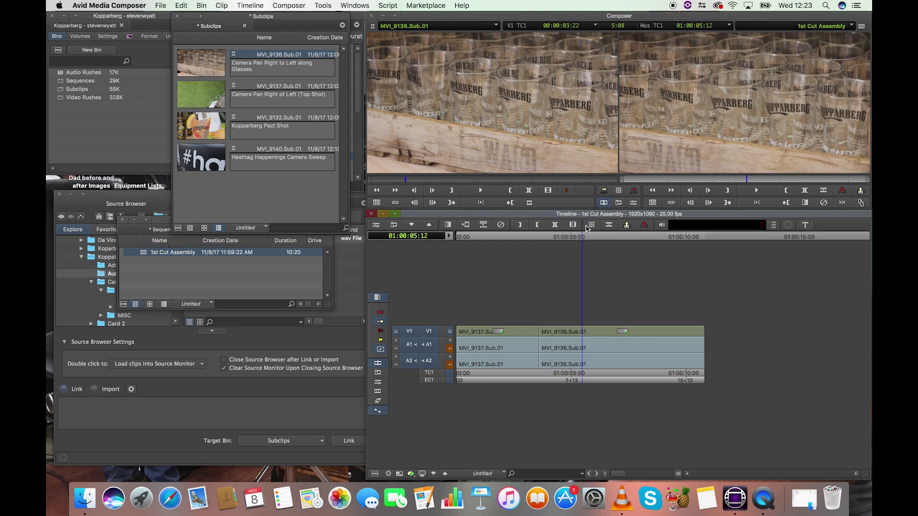
left_click(607, 226)
left_click(594, 251)
left_click(608, 226)
left_click_drag(585, 239, 566, 239)
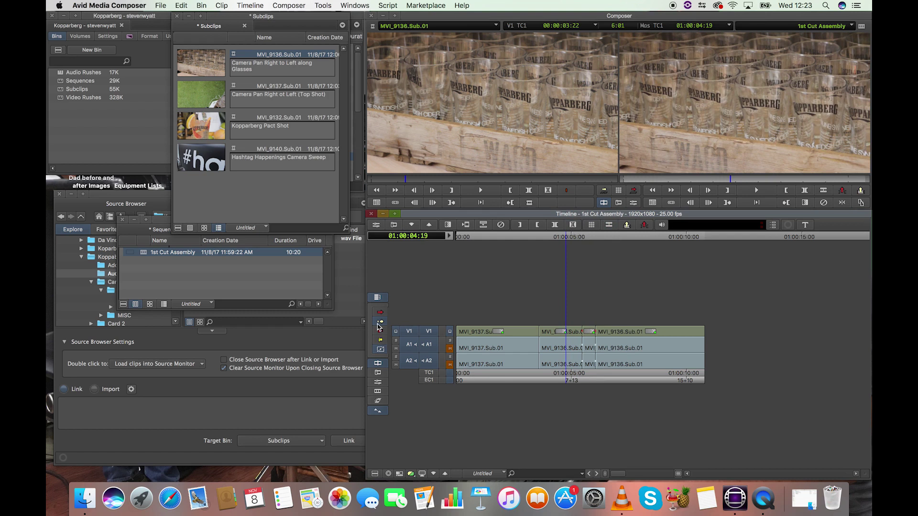
Extract the isolated short segment of MVI_9136.Sub.01 in Extract/Splice-in mode and park the playhead before the join at 01:00:05:06
left_click(378, 323)
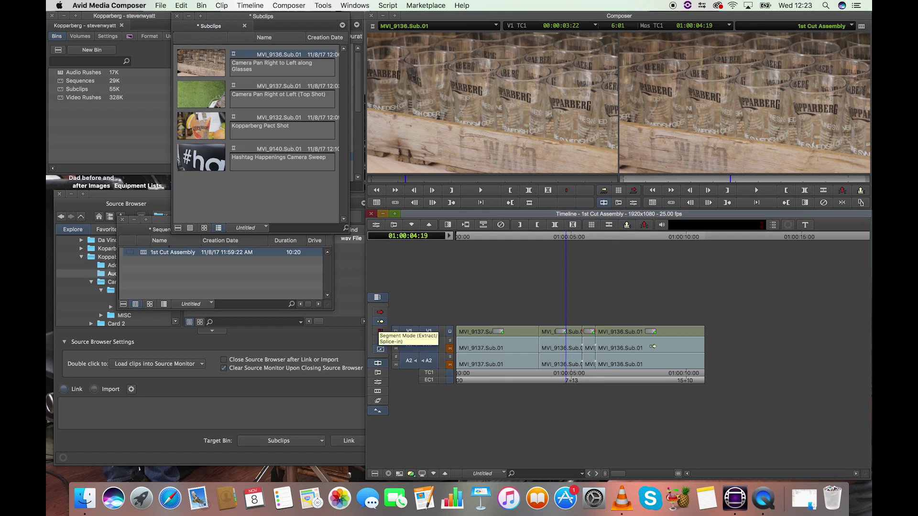
left_click(588, 332)
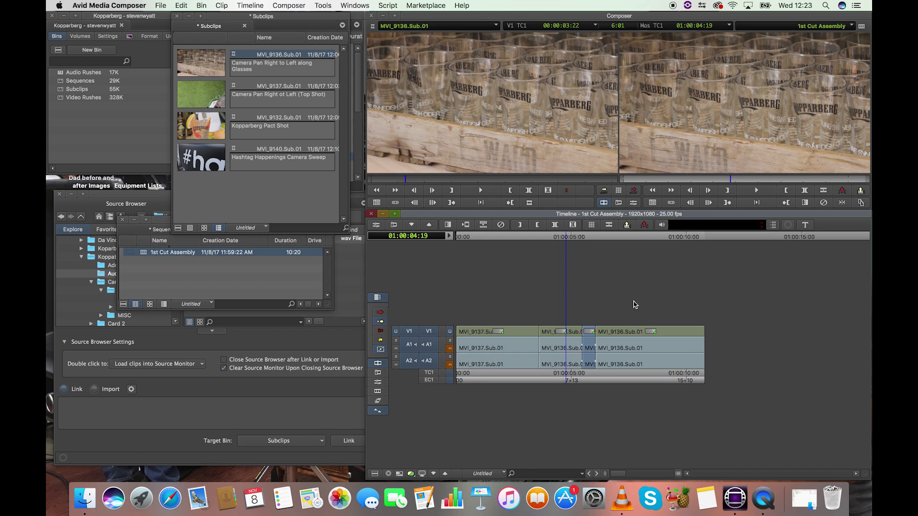
key("Delete")
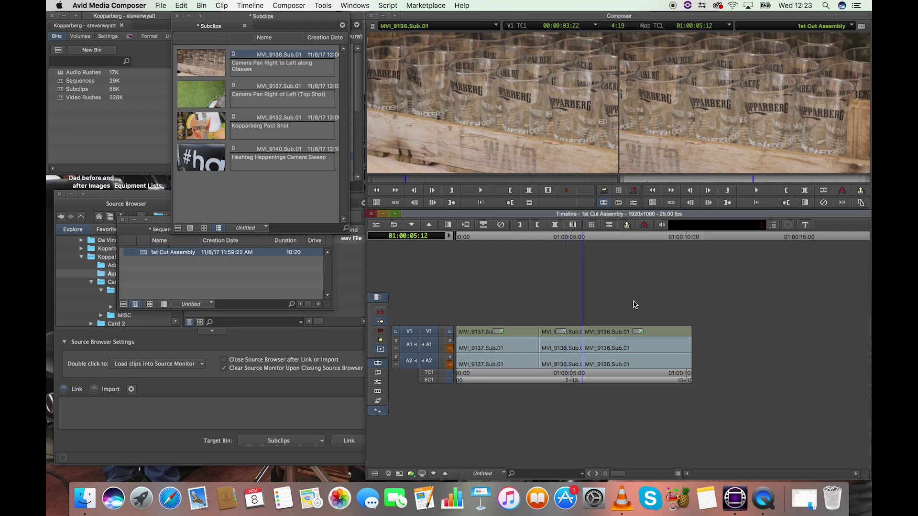
left_click(581, 238)
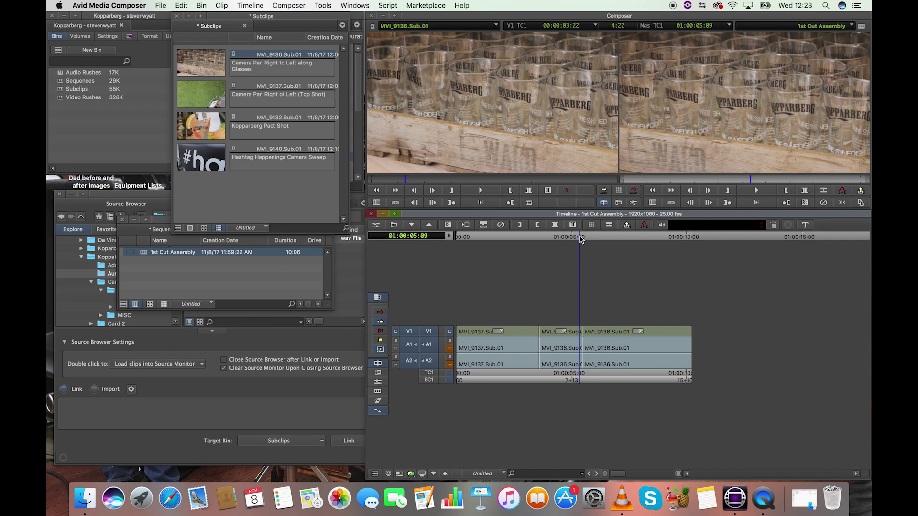
left_click_drag(581, 239, 579, 238)
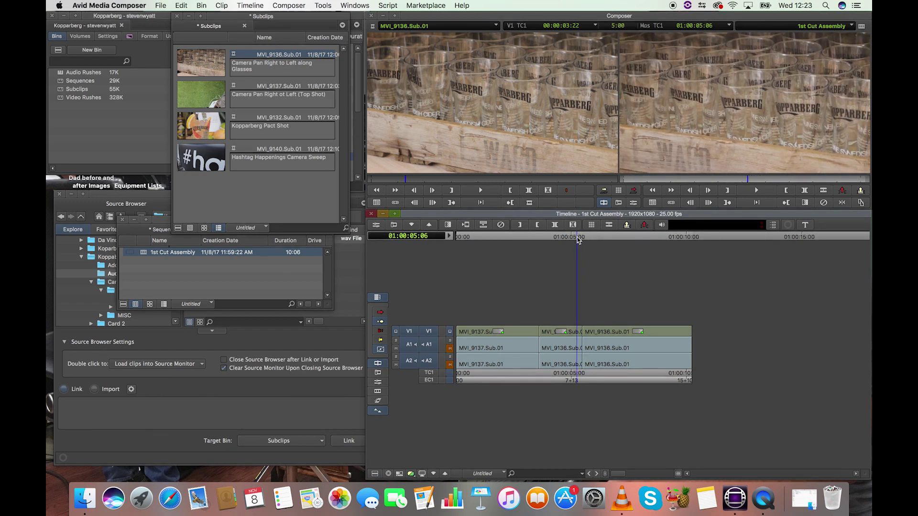